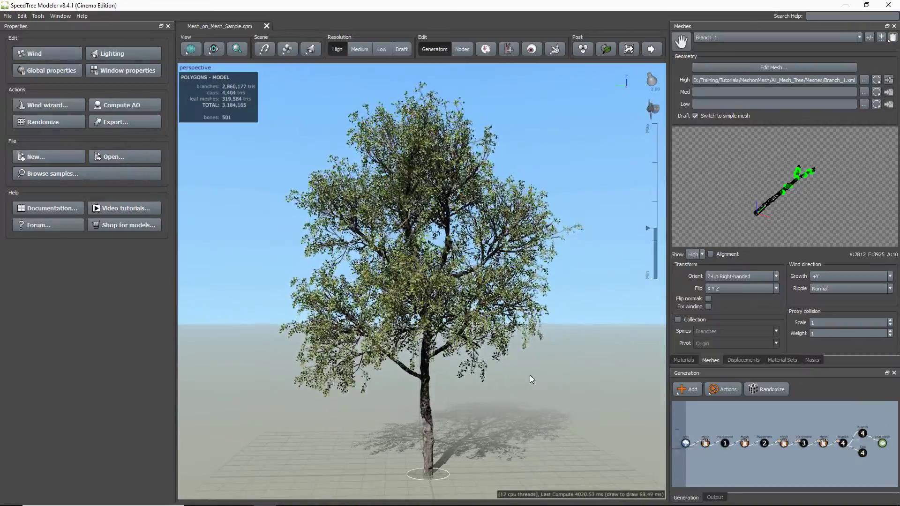
pyautogui.moveTo(533, 374); pyautogui.dragTo(505, 379)
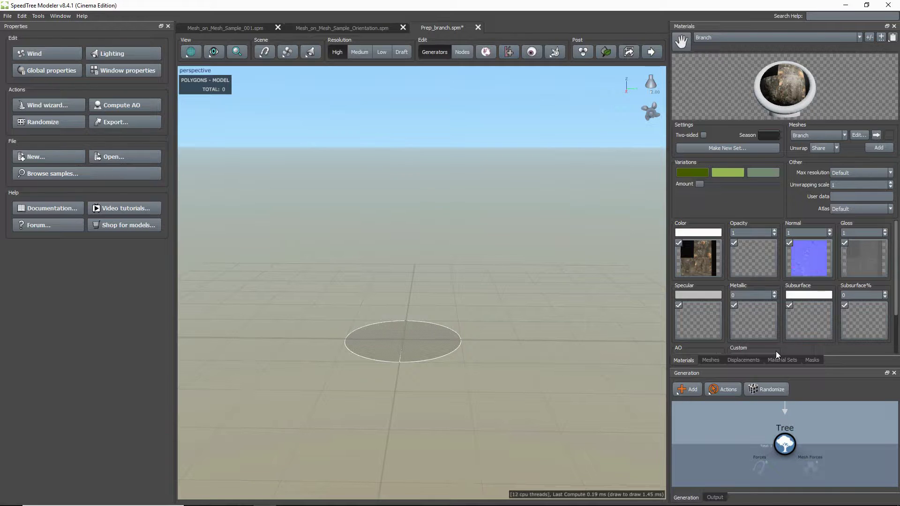
# Add a photogrammetry Mesh generator to the Tree node in the Prep_branch scene.
pyautogui.click(710, 360)
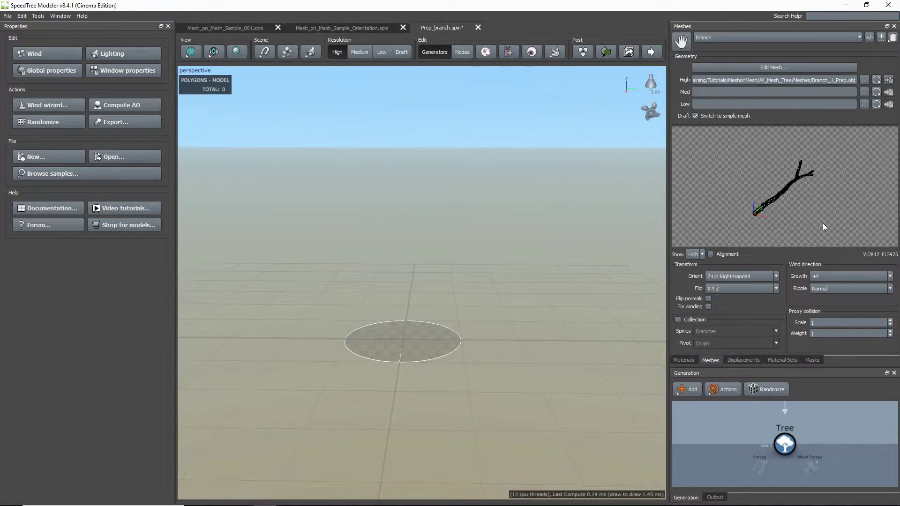
pyautogui.rightClick(787, 445)
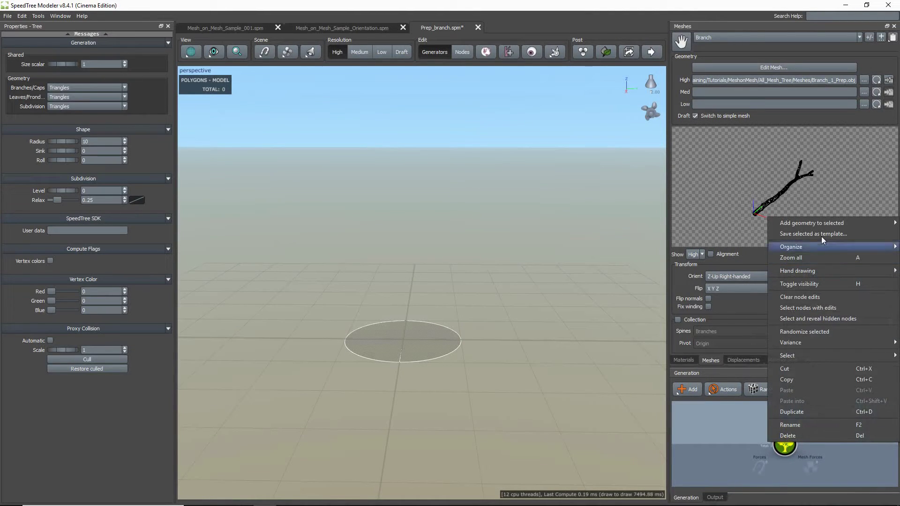
pyautogui.moveTo(817, 220)
pyautogui.moveTo(738, 374)
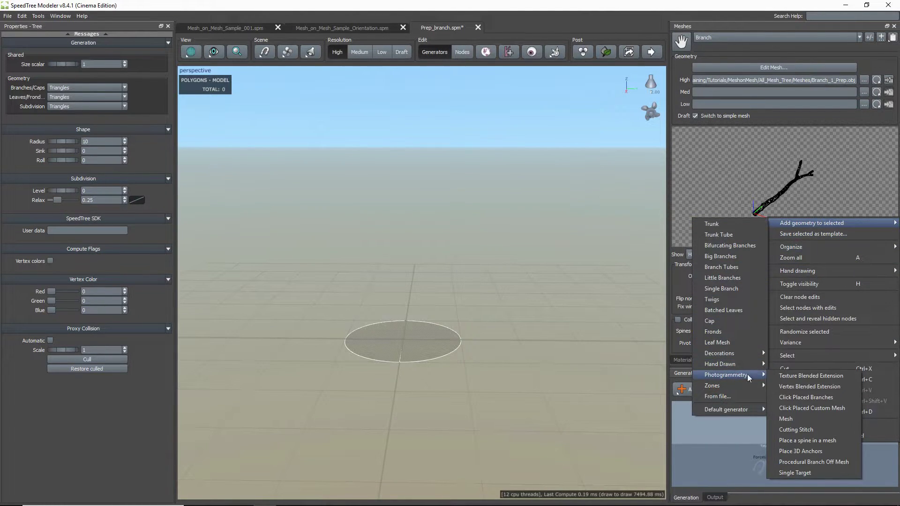
pyautogui.click(799, 419)
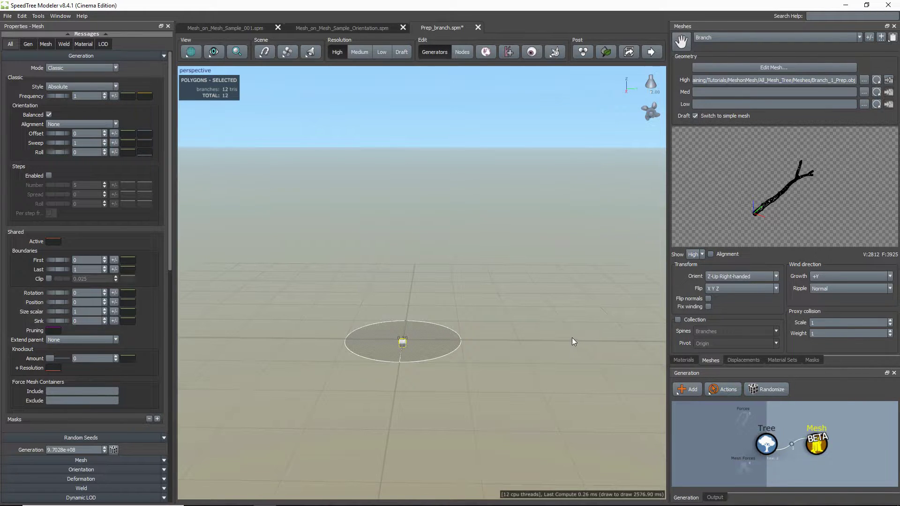
# Assign the Branch material to the new Mesh generator.
pyautogui.click(81, 460)
pyautogui.click(74, 343)
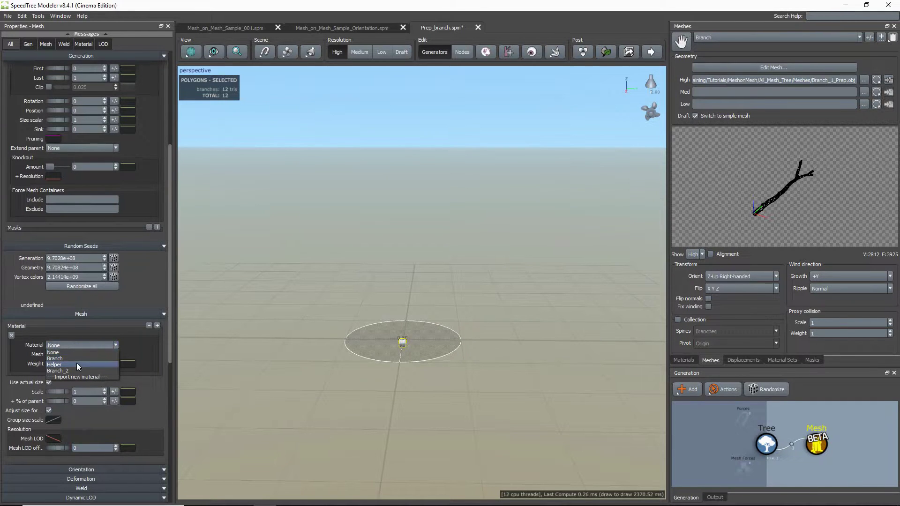
pyautogui.click(78, 358)
pyautogui.moveTo(366, 386); pyautogui.dragTo(348, 397)
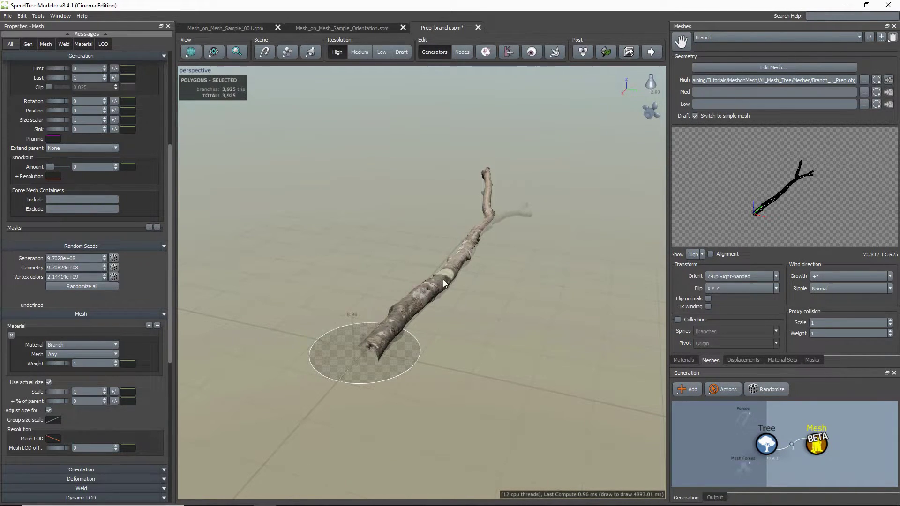
# Rotate the branch mesh node about the vertical axis and set its anchor angle to 90.
pyautogui.click(421, 296)
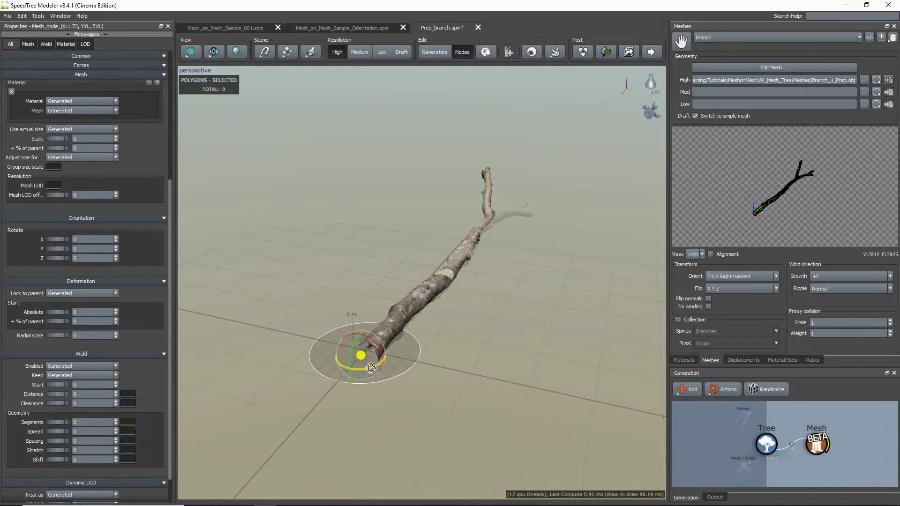
pyautogui.moveTo(339, 364)
pyautogui.mouseDown()
pyautogui.moveTo(324, 382)
pyautogui.moveTo(329, 369)
pyautogui.mouseUp()
pyautogui.moveTo(389, 398); pyautogui.dragTo(391, 368)
pyautogui.click(137, 57)
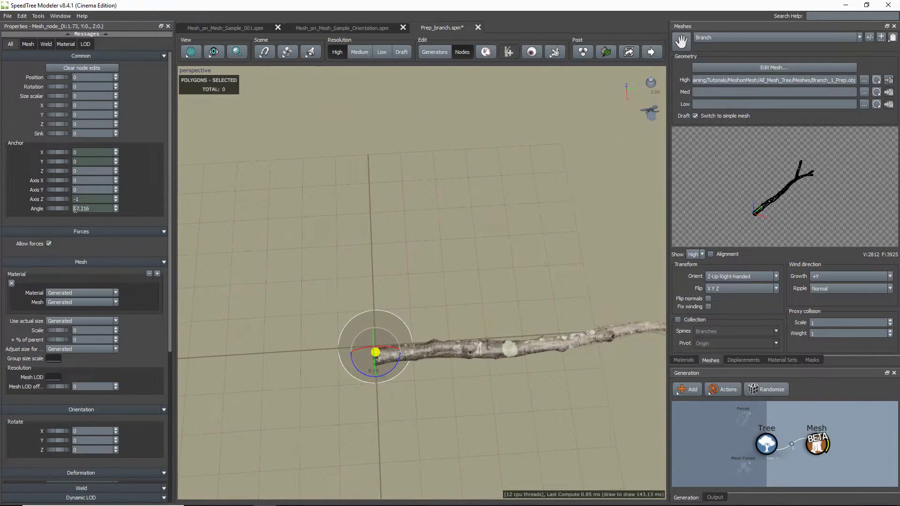
pyautogui.write('90')
pyautogui.press('Return')
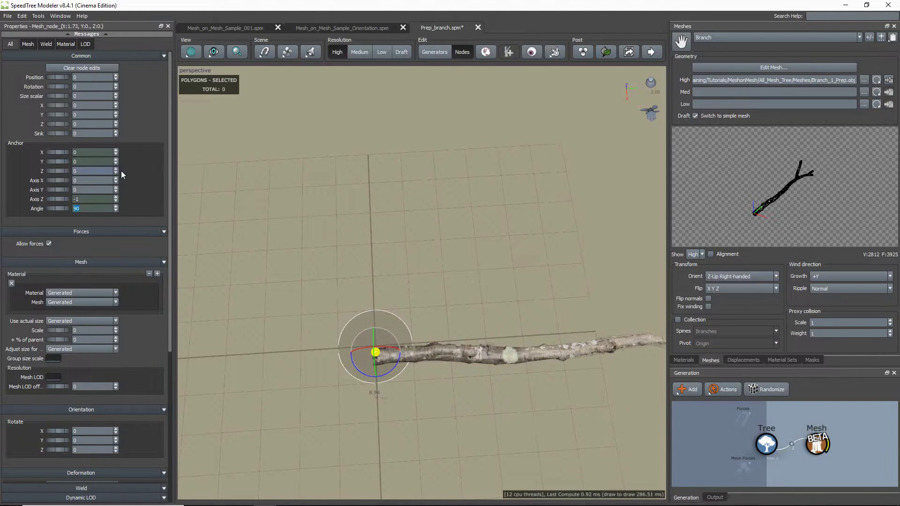
# Move and rotate the branch mesh node freehand so its cut base sits at the centre of the tree base circle.
pyautogui.press('space')
pyautogui.moveTo(376, 378); pyautogui.dragTo(373, 366)
pyautogui.scroll(-3, 434, 384)
pyautogui.moveTo(434, 383); pyautogui.dragTo(393, 246)
pyautogui.moveTo(449, 305); pyautogui.dragTo(429, 338)
pyautogui.press('space')
pyautogui.moveTo(356, 277); pyautogui.dragTo(366, 263)
pyautogui.moveTo(399, 328); pyautogui.dragTo(475, 395)
pyautogui.scroll(3, 439, 336)
pyautogui.press('space')
pyautogui.moveTo(400, 322); pyautogui.dragTo(398, 323)
pyautogui.scroll(-3, 408, 309)
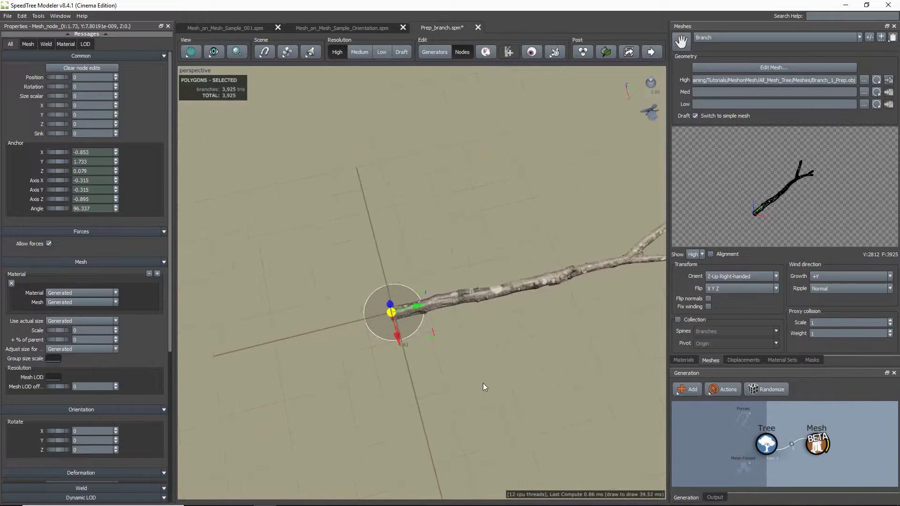
pyautogui.moveTo(496, 388); pyautogui.dragTo(454, 307)
pyautogui.click(482, 313)
pyautogui.click(448, 264)
pyautogui.click(517, 287)
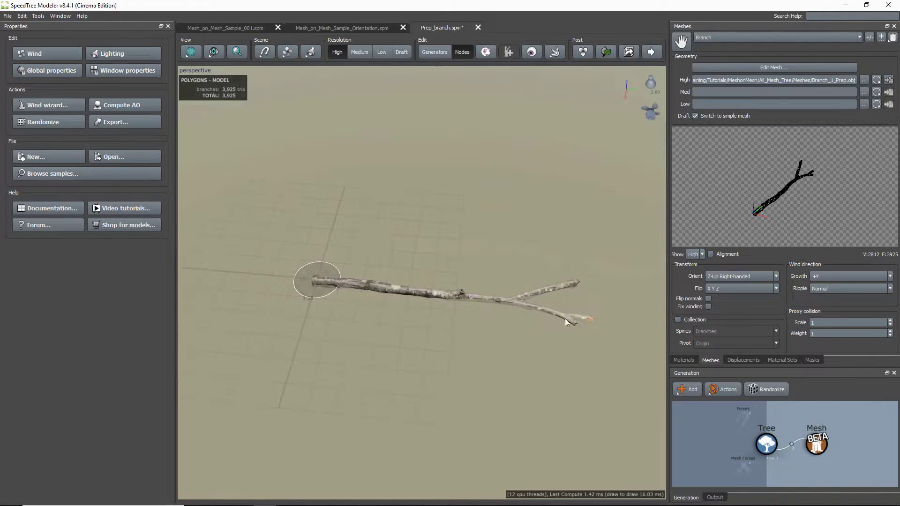
# Add the photogrammetry Place 3D Anchors generators to the Mesh generator.
pyautogui.rightClick(817, 443)
pyautogui.moveTo(832, 225)
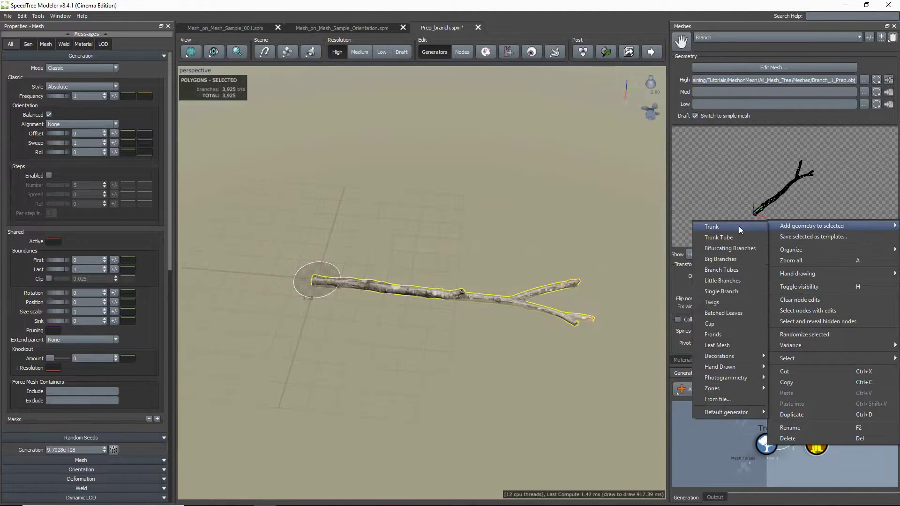
pyautogui.moveTo(762, 366)
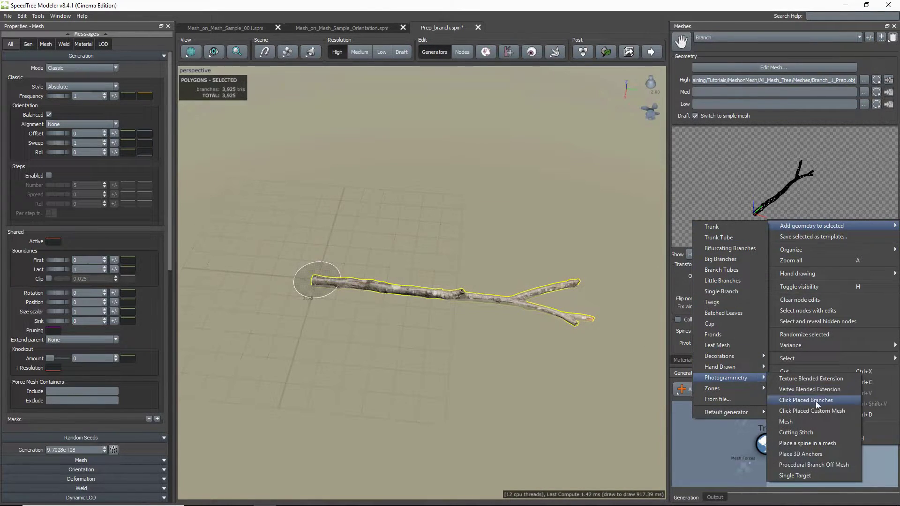
pyautogui.click(830, 453)
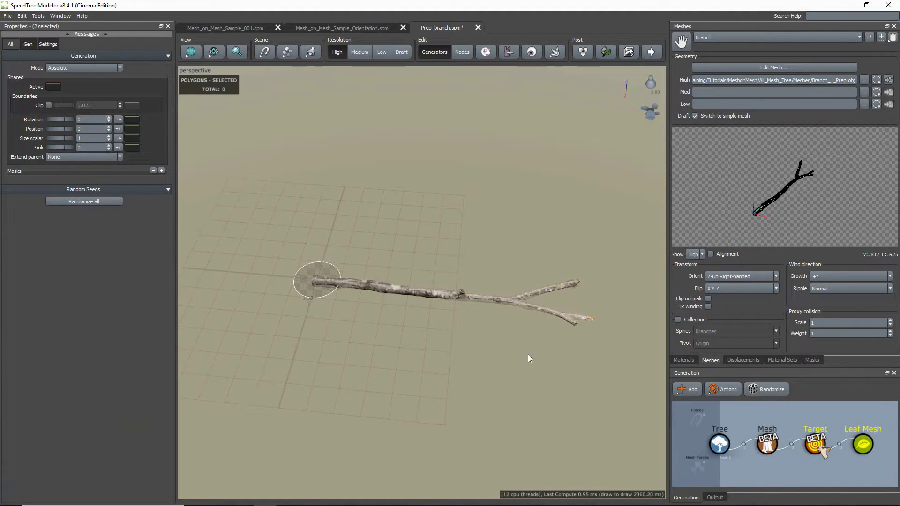
pyautogui.moveTo(529, 360); pyautogui.dragTo(550, 359)
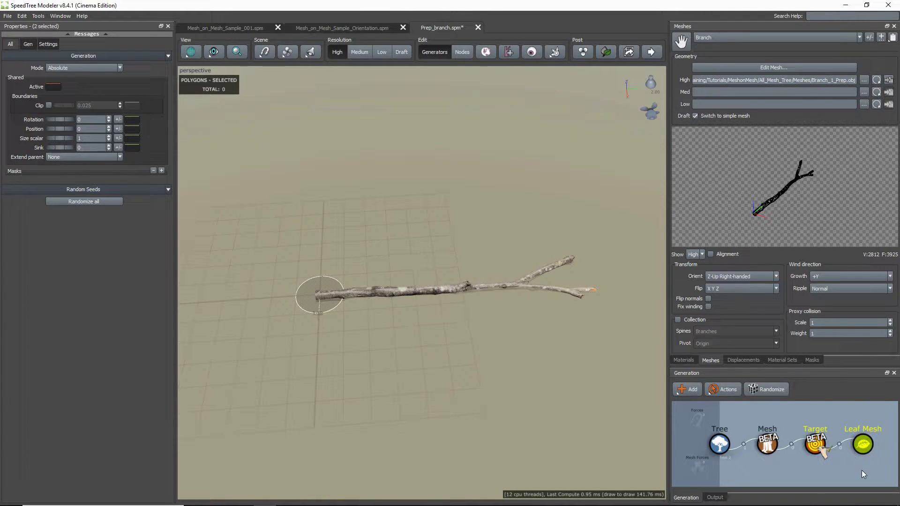
# Assign the Helper material to the Leaf Mesh generator's leaf type.
pyautogui.click(862, 444)
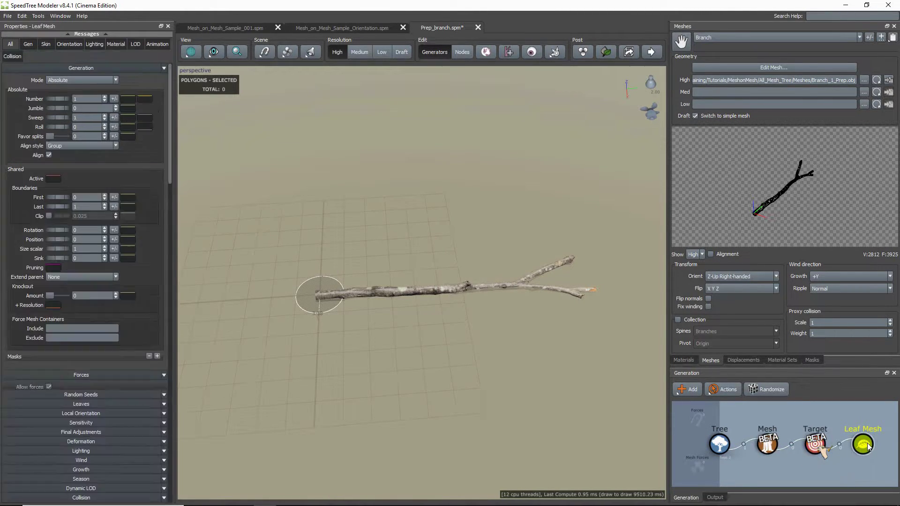
pyautogui.click(94, 404)
pyautogui.scroll(-5, 92, 391)
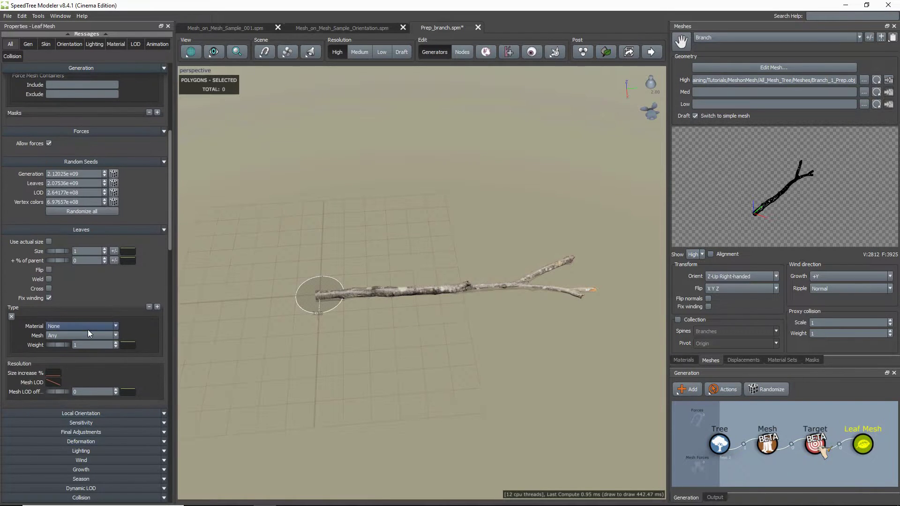
pyautogui.click(88, 327)
pyautogui.click(84, 346)
# Place the first four target anchors along the branch and its forked twigs.
pyautogui.moveTo(386, 372); pyautogui.dragTo(396, 322)
pyautogui.scroll(4, 378, 425)
pyautogui.click(395, 322)
pyautogui.moveTo(457, 390); pyautogui.dragTo(466, 347)
pyautogui.click(367, 361)
pyautogui.click(289, 260)
pyautogui.click(293, 260)
pyautogui.click(516, 255)
pyautogui.click(305, 277)
# Set the Leaf Mesh generator's mesh to Helper and its leaf size to 8.
pyautogui.click(863, 444)
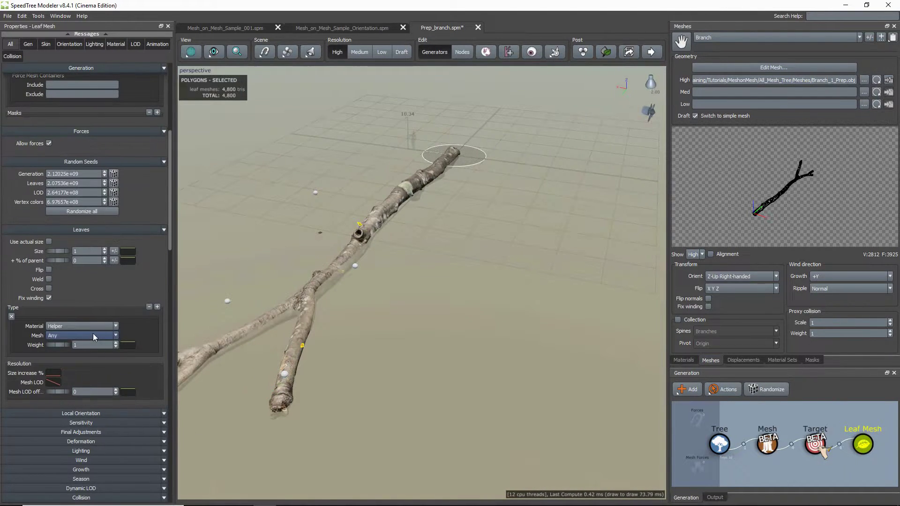
pyautogui.click(92, 336)
pyautogui.click(83, 360)
pyautogui.moveTo(225, 365); pyautogui.dragTo(339, 342)
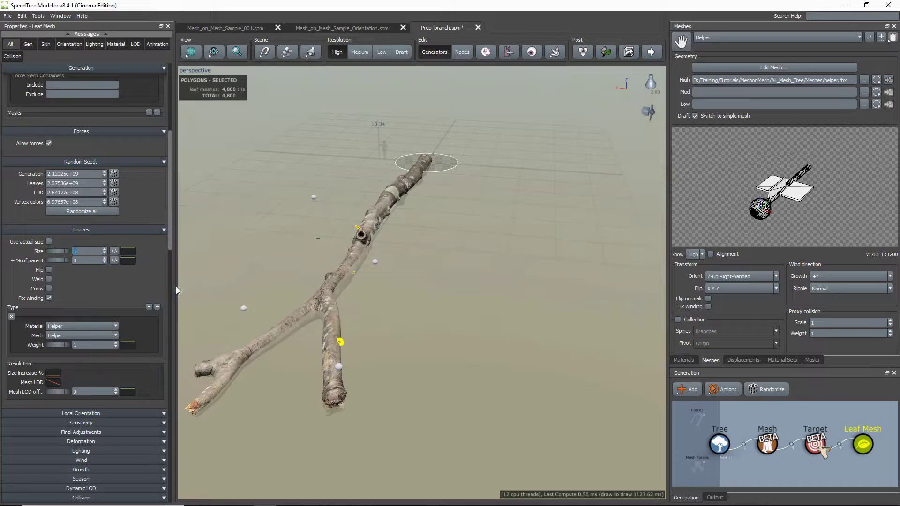
pyautogui.write('5')
pyautogui.press('Return')
pyautogui.write('8')
pyautogui.press('Return')
# Adjust the anchor targets and place six more helper anchors around the branch, aiming them outward in the desired growth directions.
pyautogui.moveTo(273, 311); pyautogui.dragTo(407, 257)
pyautogui.click(365, 185)
pyautogui.click(406, 257)
pyautogui.moveTo(512, 300); pyautogui.dragTo(437, 253)
pyautogui.moveTo(371, 147); pyautogui.dragTo(432, 277)
pyautogui.click(469, 214)
pyautogui.click(415, 205)
pyautogui.moveTo(415, 206); pyautogui.dragTo(354, 259)
pyautogui.click(510, 235)
pyautogui.click(354, 259)
pyautogui.moveTo(507, 299); pyautogui.dragTo(359, 200)
pyautogui.moveTo(511, 253); pyautogui.dragTo(356, 224)
pyautogui.moveTo(346, 127); pyautogui.dragTo(344, 138)
pyautogui.click(474, 282)
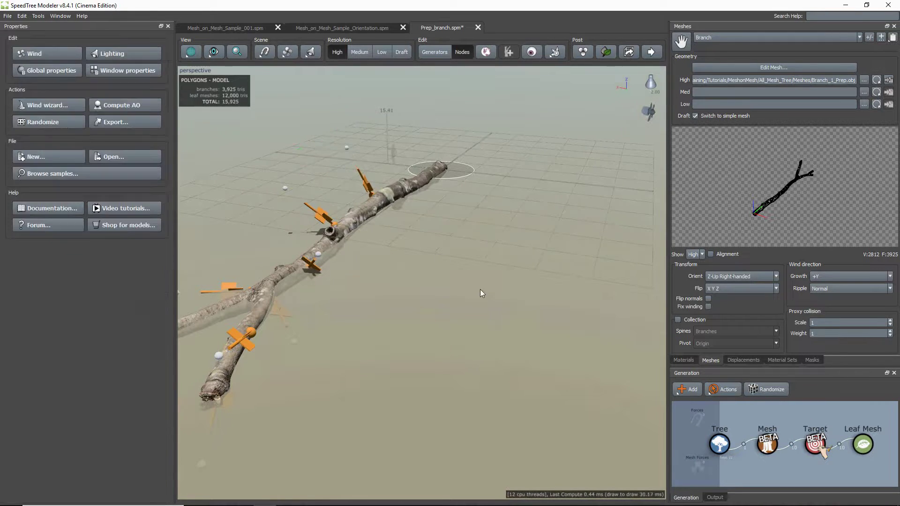
# Examine the available target styles in the Target generator's settings.
pyautogui.moveTo(474, 282); pyautogui.dragTo(426, 319)
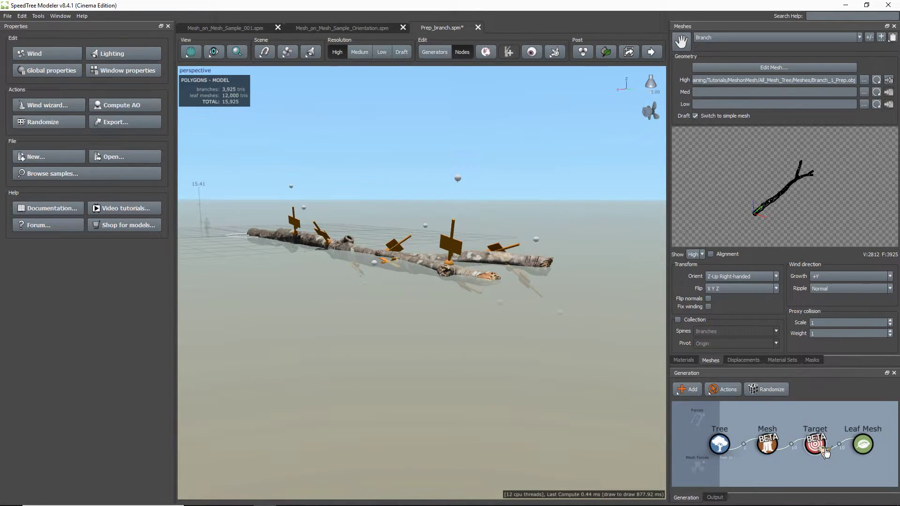
pyautogui.click(825, 448)
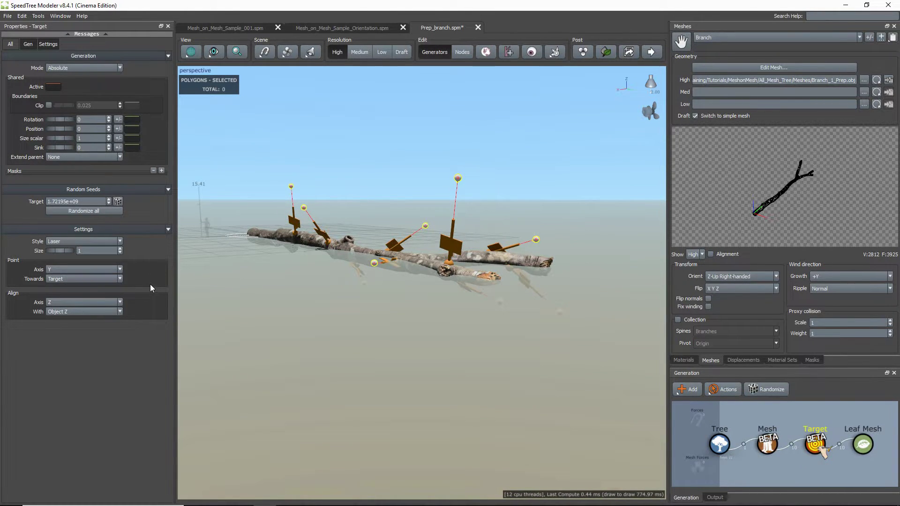
pyautogui.click(119, 242)
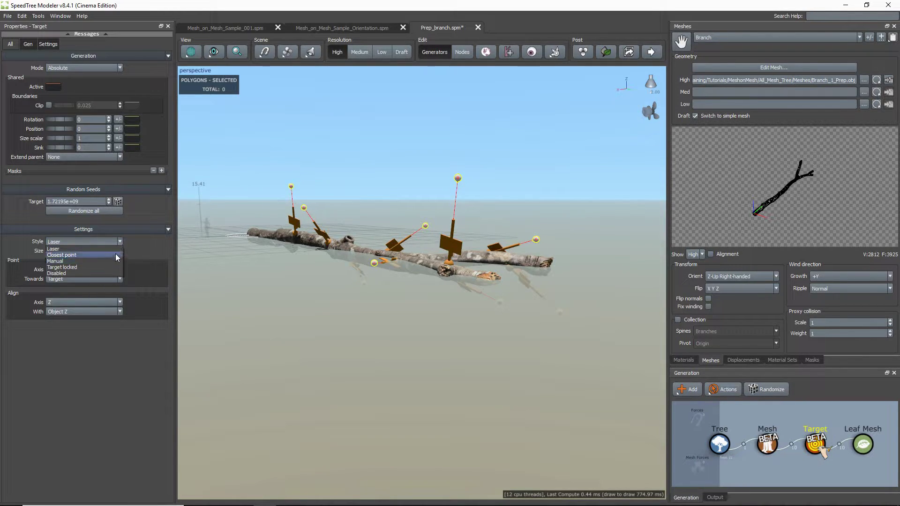
pyautogui.click(148, 261)
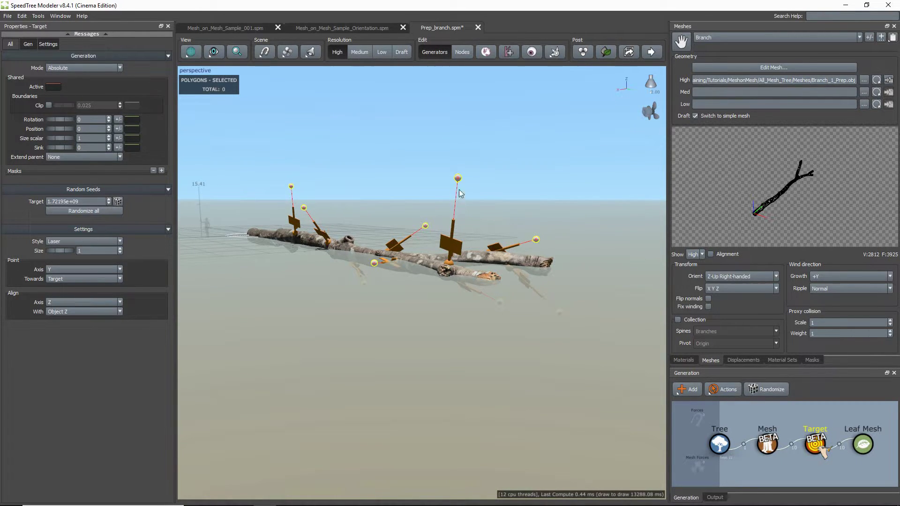
# Try the Closest point style on the Target generator and restore the Laser style.
pyautogui.click(84, 241)
pyautogui.click(86, 253)
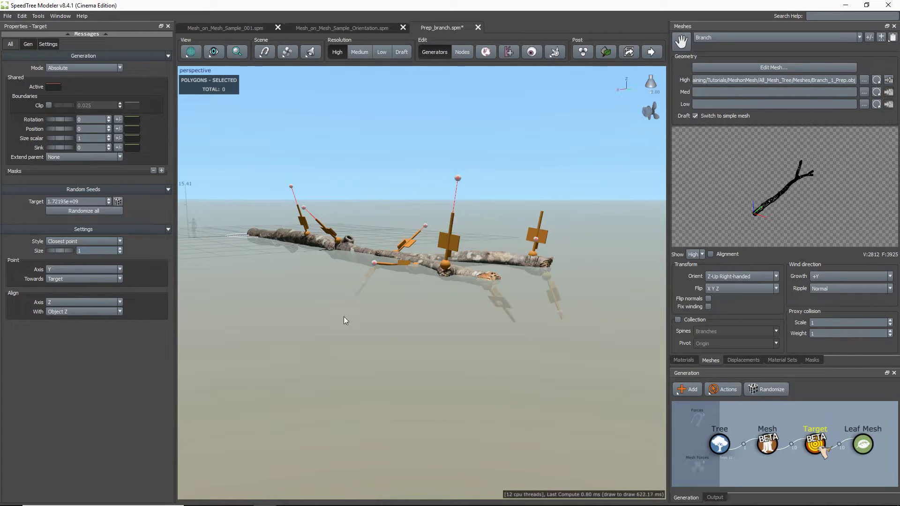
pyautogui.moveTo(363, 322); pyautogui.dragTo(363, 334)
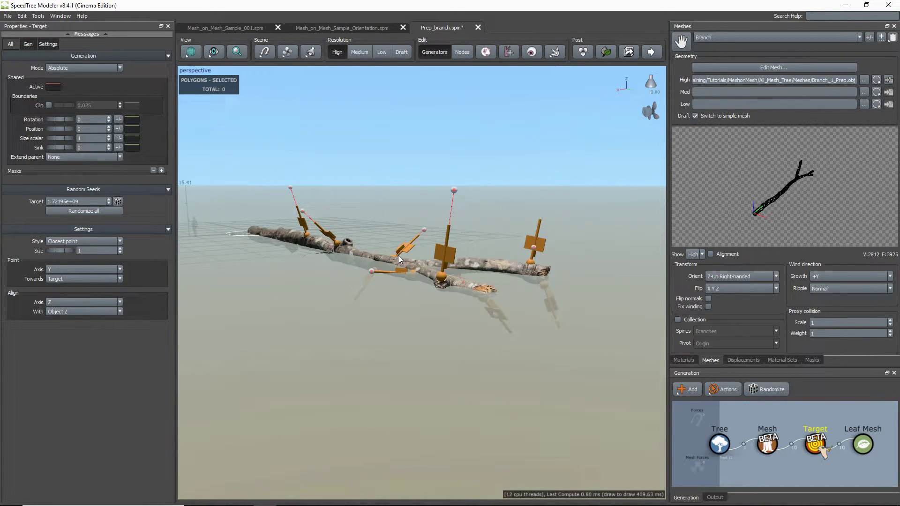
pyautogui.click(80, 240)
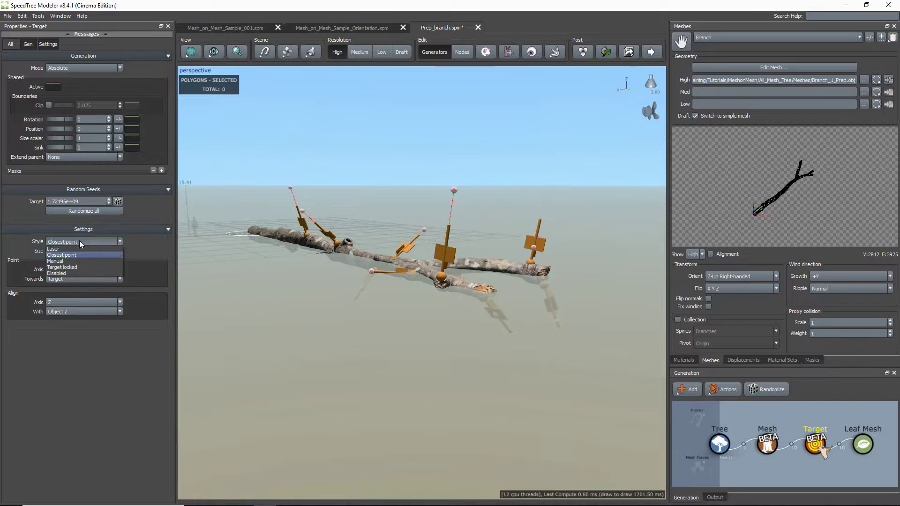
pyautogui.click(76, 248)
pyautogui.moveTo(325, 308); pyautogui.dragTo(385, 326)
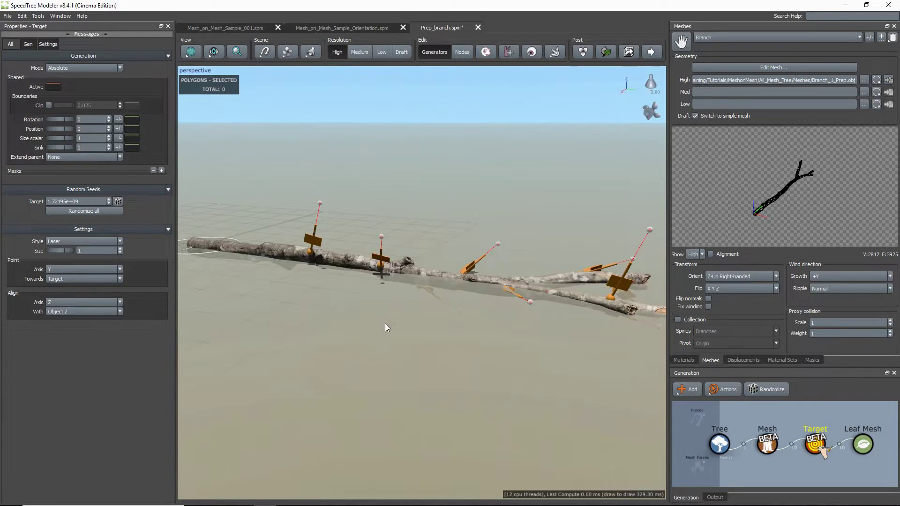
# Review the remaining target styles and inspect how the helpers point along the branch.
pyautogui.click(118, 241)
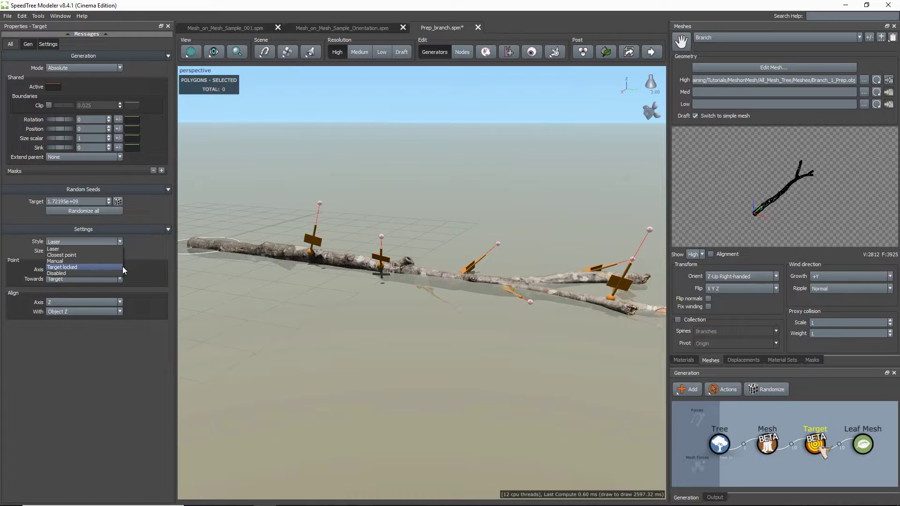
pyautogui.click(289, 303)
pyautogui.moveTo(291, 303)
pyautogui.mouseDown()
pyautogui.moveTo(292, 310)
pyautogui.moveTo(283, 307)
pyautogui.mouseUp()
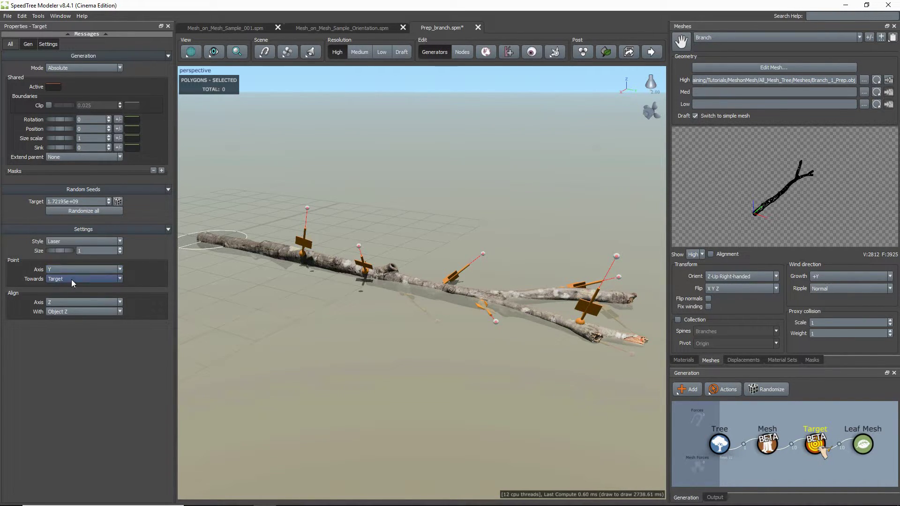
pyautogui.moveTo(302, 240); pyautogui.dragTo(269, 294)
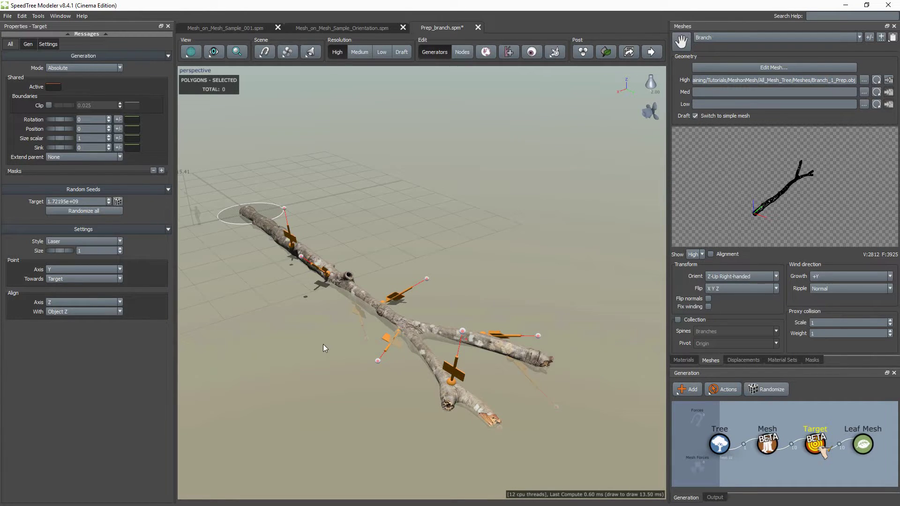
# Switch to the Mesh_on_Mesh_Sample_Orientation file and inspect the anchors on its Branch_1 mesh.
pyautogui.click(350, 29)
pyautogui.moveTo(464, 282); pyautogui.dragTo(537, 335)
pyautogui.moveTo(833, 197); pyautogui.dragTo(799, 222)
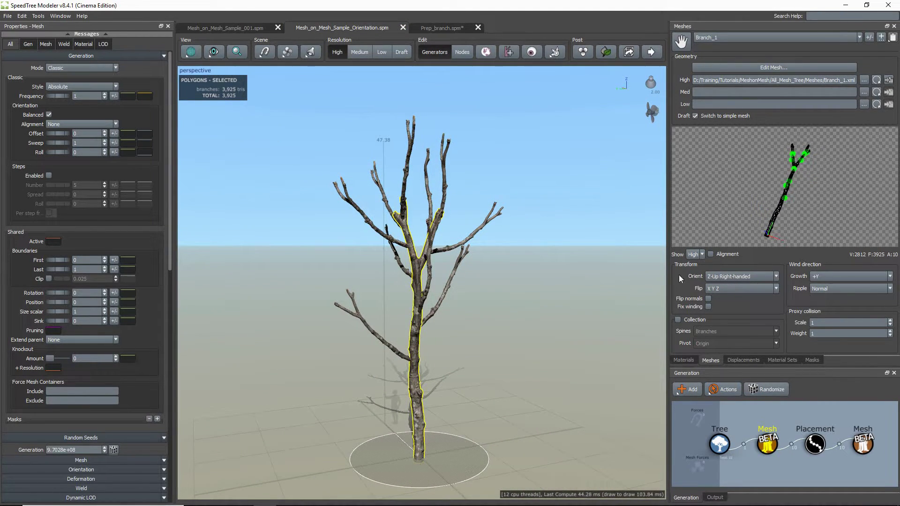
# Increase the Placement generator's spine start angle to about 0.529.
pyautogui.click(814, 446)
pyautogui.click(101, 404)
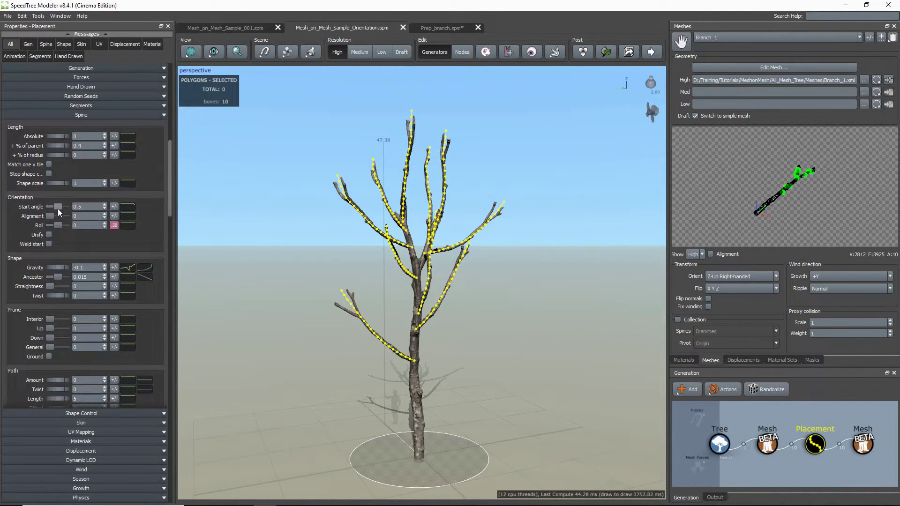
pyautogui.moveTo(58, 206); pyautogui.dragTo(58, 201)
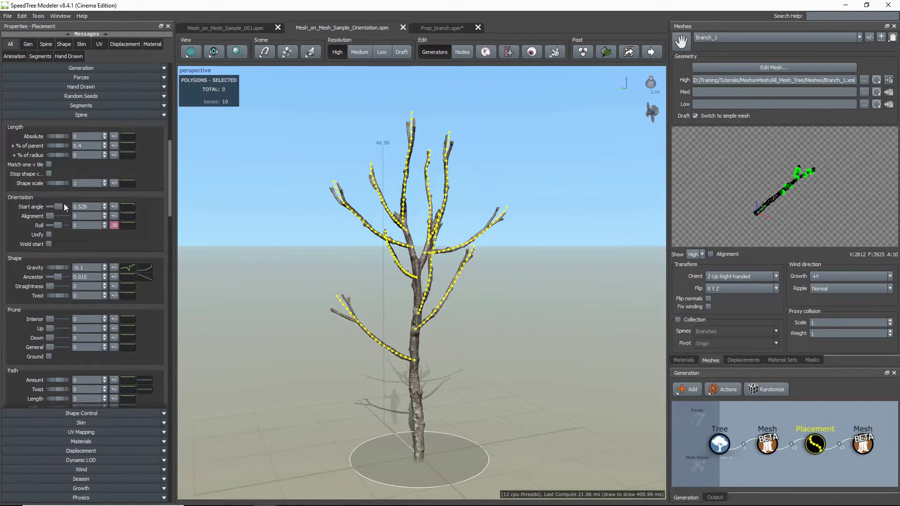
# Switch to the Prep_branch file and review the alignment axis options of the Target generator.
pyautogui.click(443, 28)
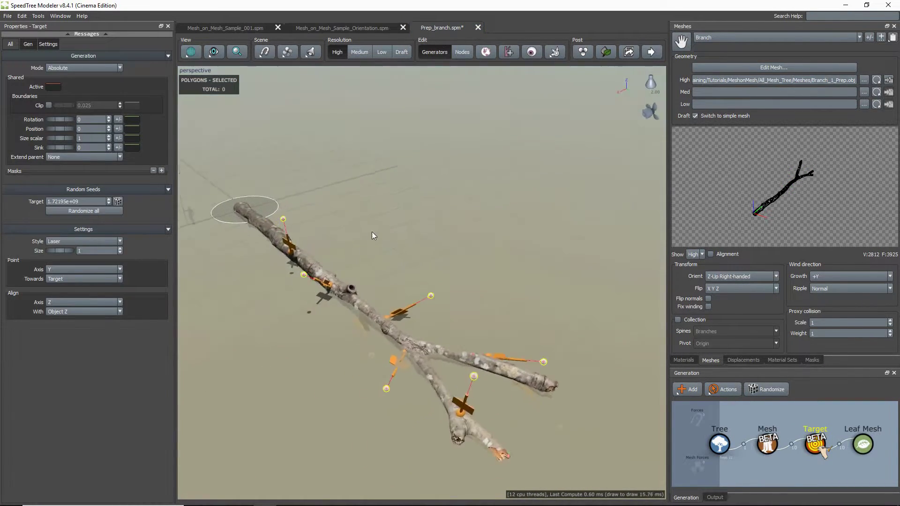
pyautogui.click(86, 303)
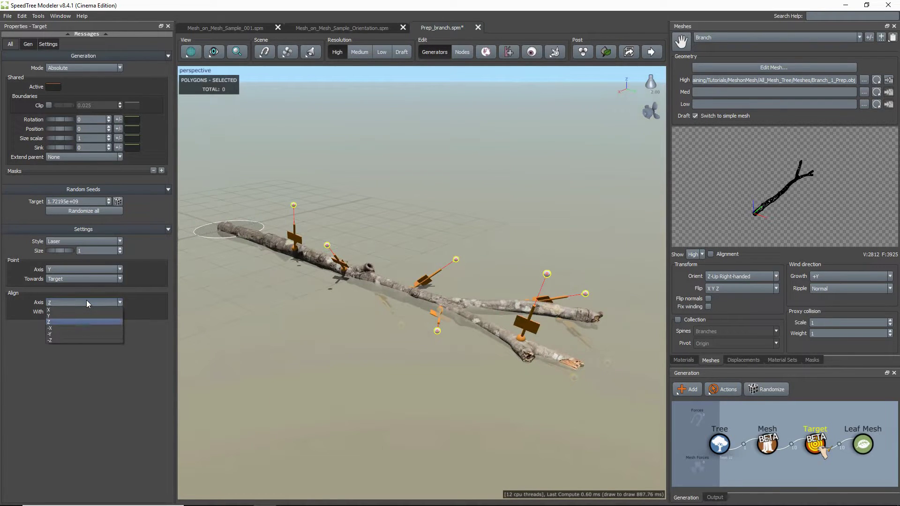
pyautogui.click(159, 280)
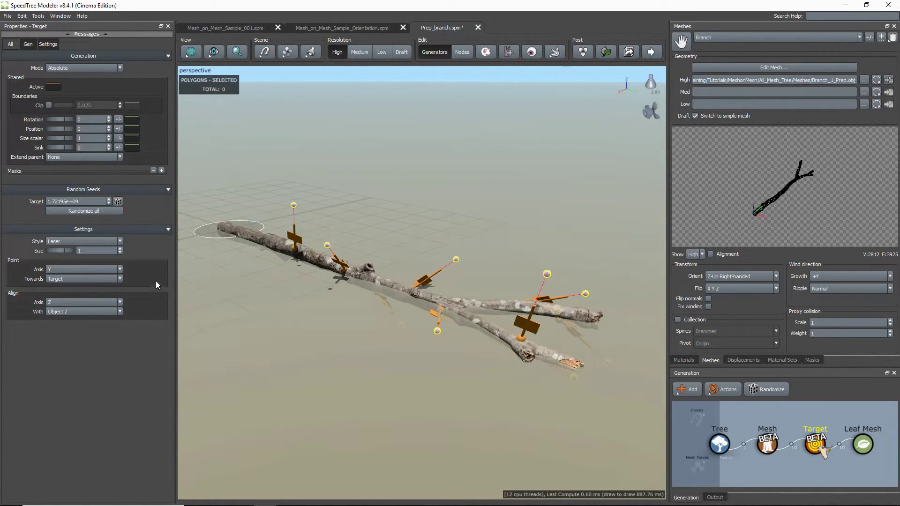
# In the Mesh_on_Mesh_Sample_Orientation file, assign the Prepped_Branch_Wrong material to the trunk's Mesh generator.
pyautogui.click(342, 28)
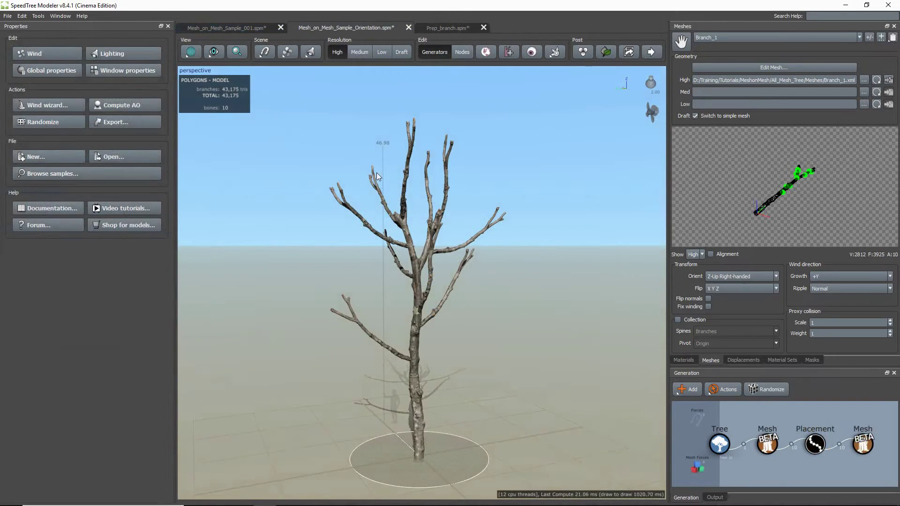
pyautogui.click(415, 341)
pyautogui.scroll(-3, 117, 433)
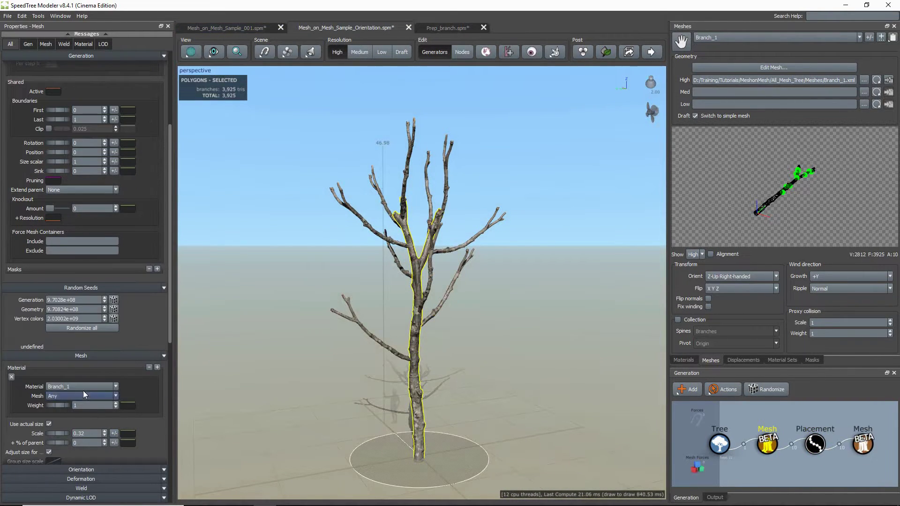
pyautogui.click(80, 387)
pyautogui.click(78, 410)
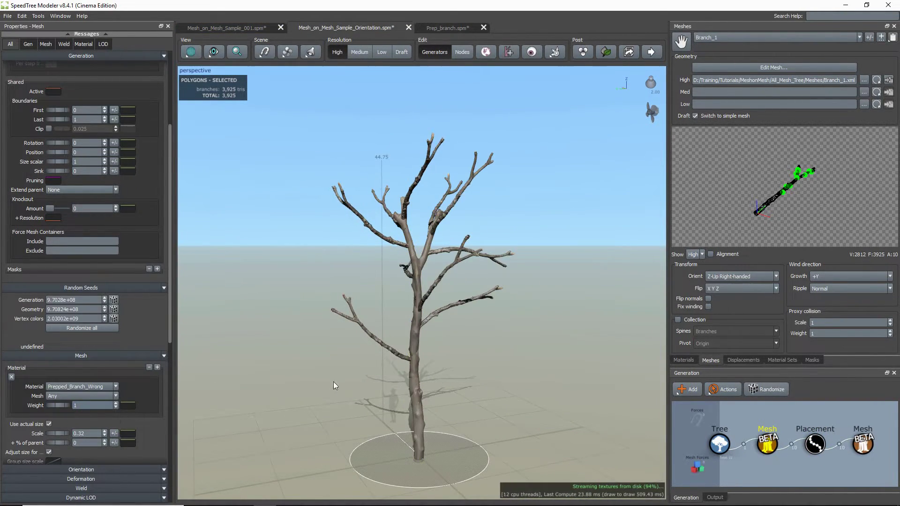
# Adjust the spine start angle of the Placement generator to test how the branches follow the anchors.
pyautogui.click(815, 443)
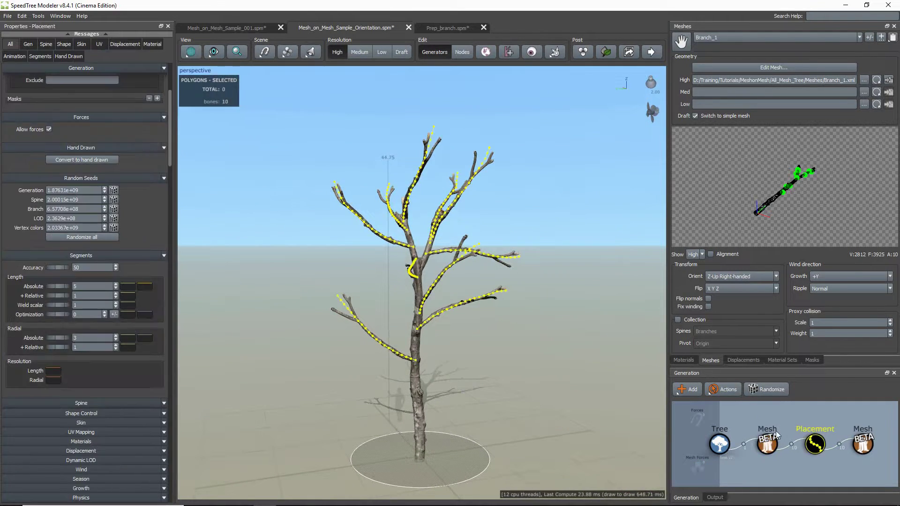
pyautogui.click(120, 403)
pyautogui.moveTo(59, 200); pyautogui.dragTo(58, 204)
# Export the Prep_branch model as a SpeedTree Raw XML mesh into the Orientation_Branches folder, grouped by material with geometry and leaf references.
pyautogui.click(446, 29)
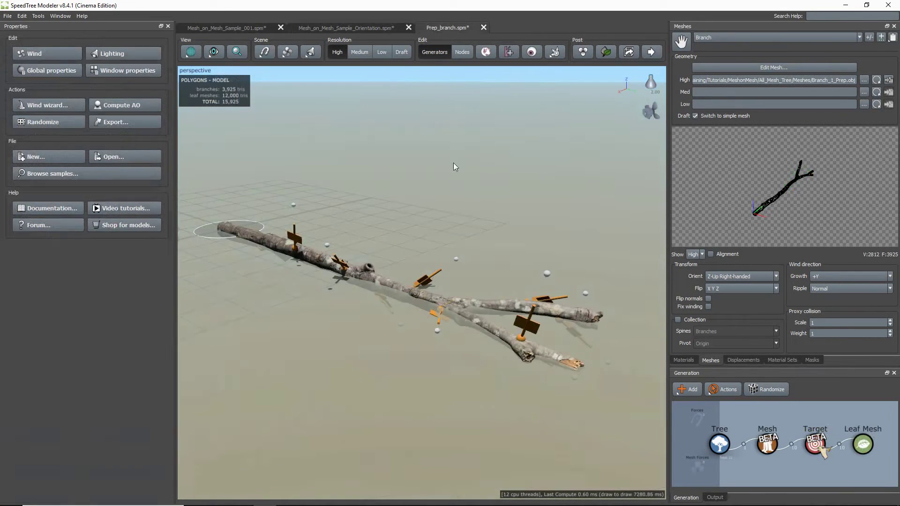
pyautogui.click(7, 15)
pyautogui.click(62, 131)
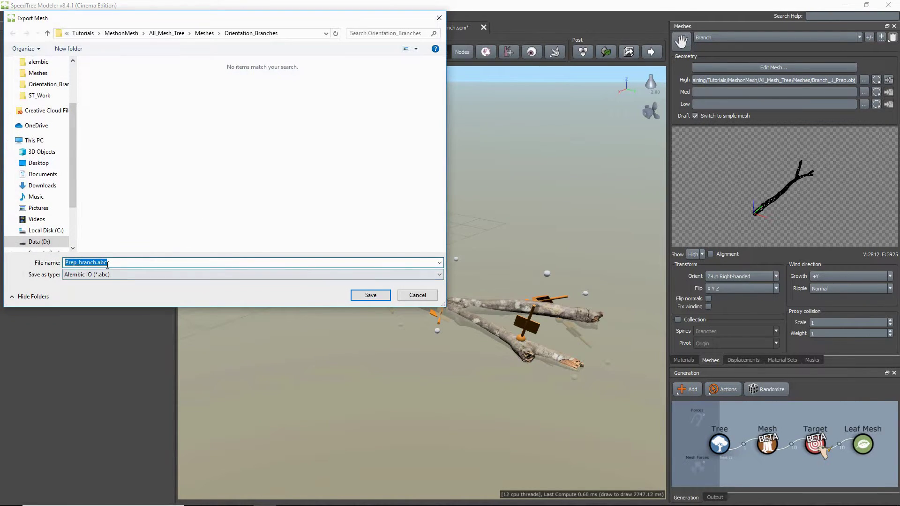
pyautogui.click(139, 274)
pyautogui.click(103, 312)
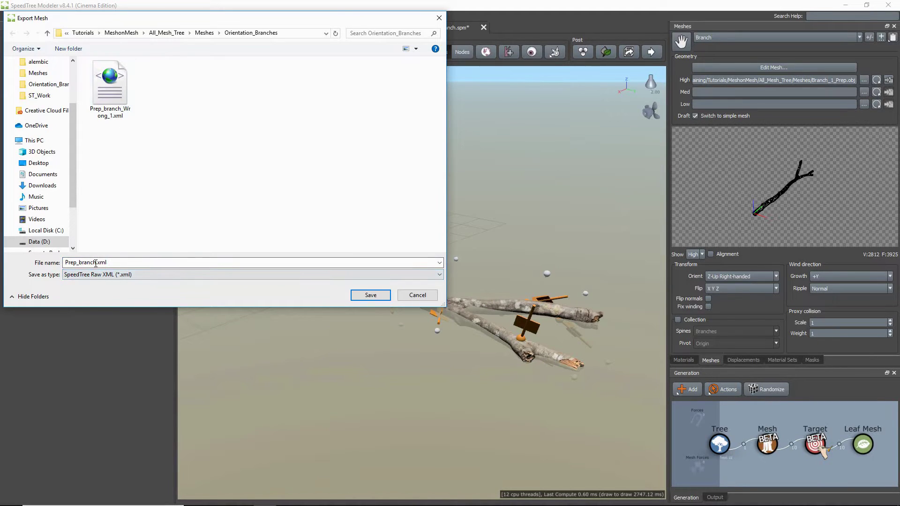
pyautogui.click(96, 262)
pyautogui.click(370, 295)
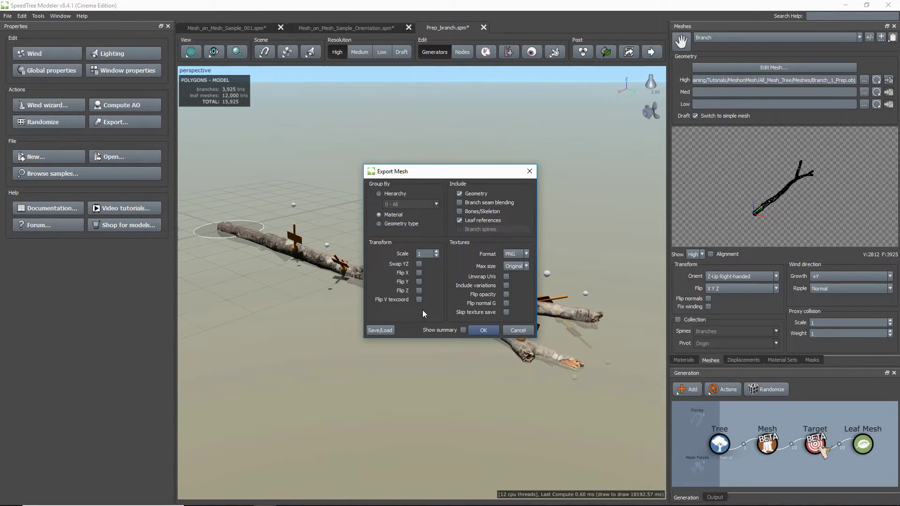
pyautogui.click(478, 331)
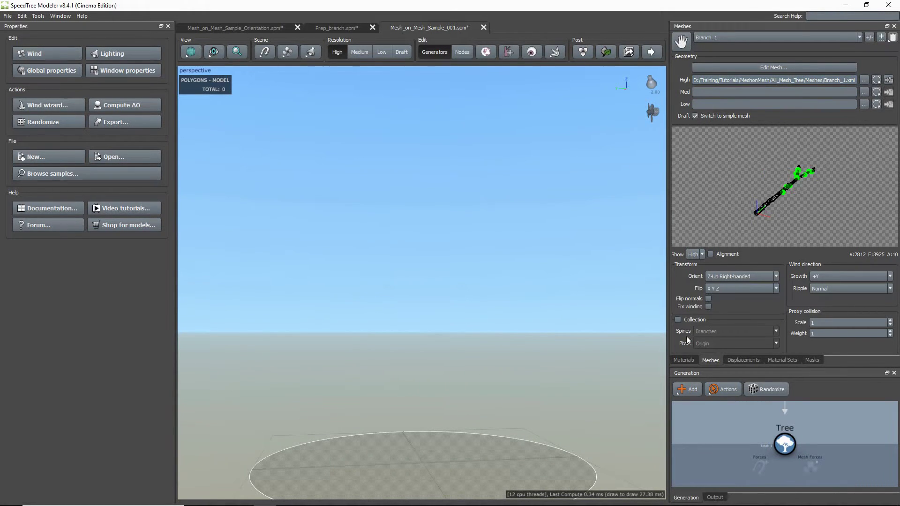
# Review the Branch_1 material in the Mesh_on_Mesh_Sample_001 file and add a Mesh generator to the Tree.
pyautogui.click(686, 360)
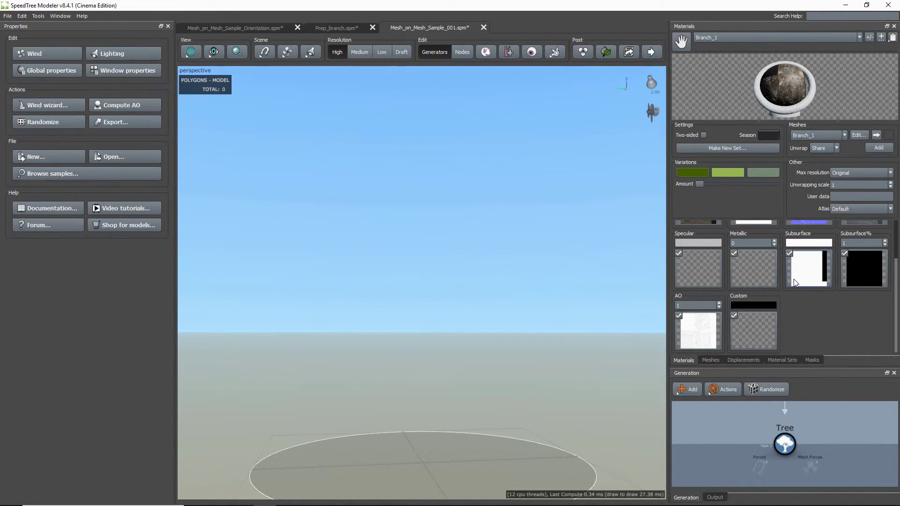
pyautogui.rightClick(785, 447)
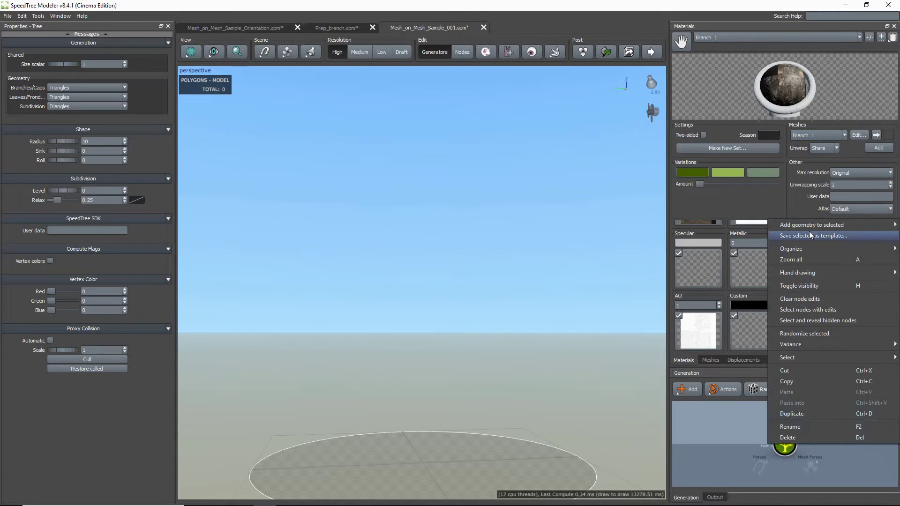
pyautogui.moveTo(811, 225)
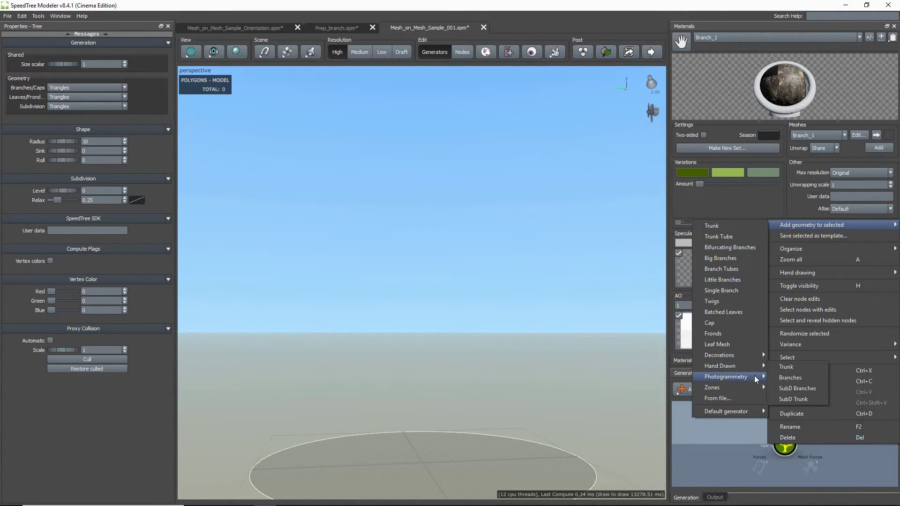
pyautogui.click(799, 420)
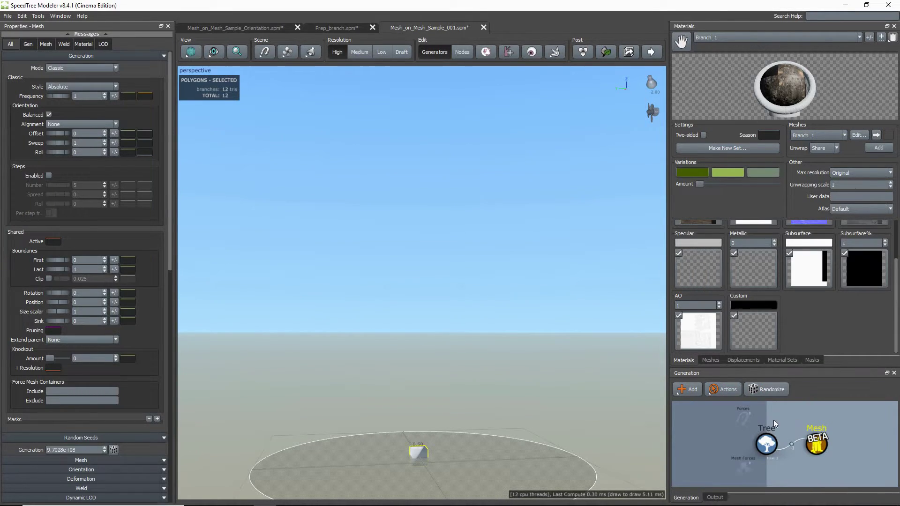
# Assign the Branch_1 material to the new Mesh generator and set its scale to 0.13.
pyautogui.click(122, 460)
pyautogui.click(59, 344)
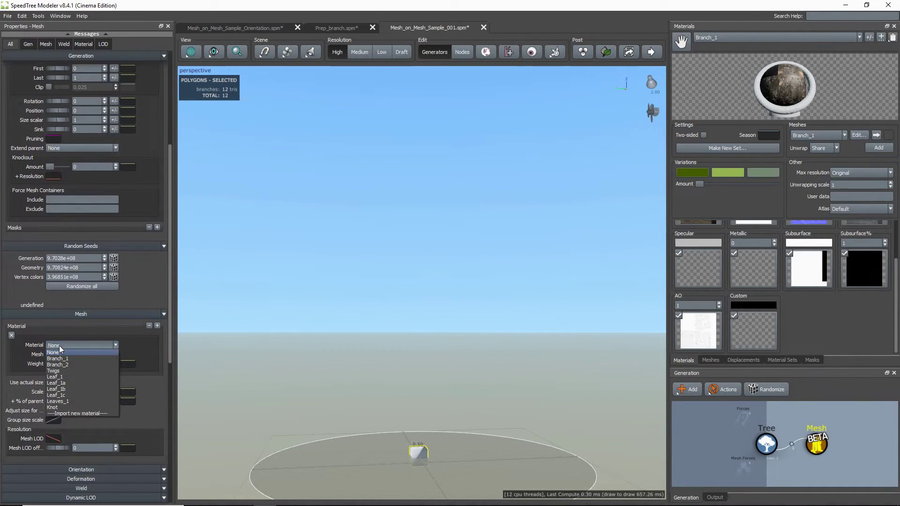
pyautogui.click(62, 361)
pyautogui.moveTo(291, 426); pyautogui.dragTo(356, 428)
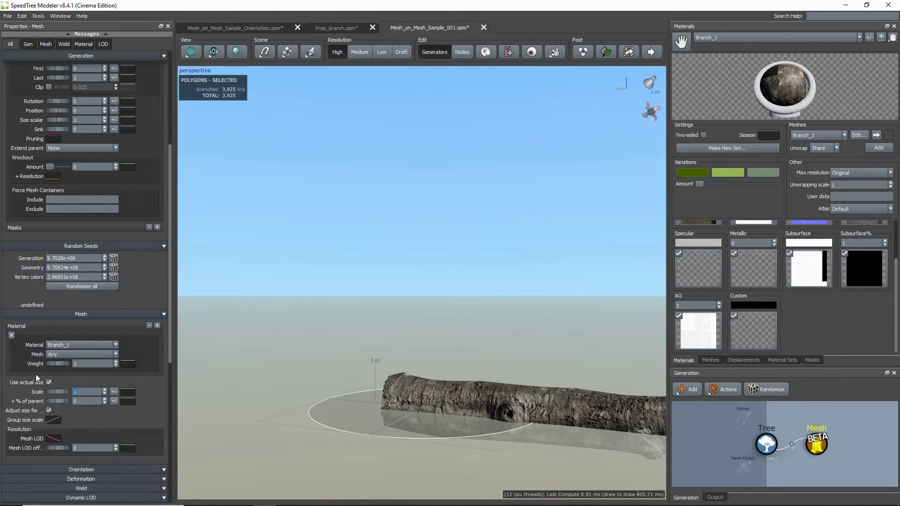
pyautogui.write('0.13')
pyautogui.press('Return')
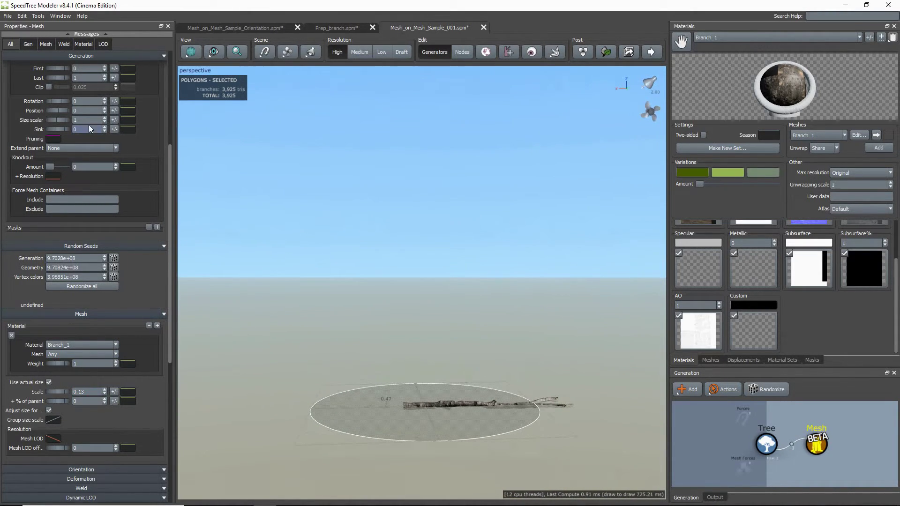
# Set the trunk mesh's Last boundary to 0 and its X rotation to 0.25 so it stands upright.
pyautogui.scroll(3, 86, 123)
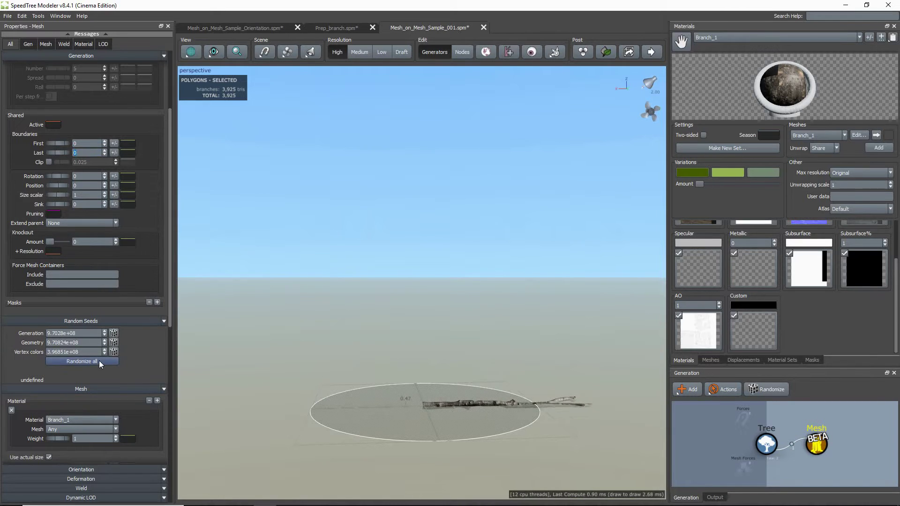
pyautogui.scroll(-6, 56, 181)
pyautogui.write('0.25')
pyautogui.press('Return')
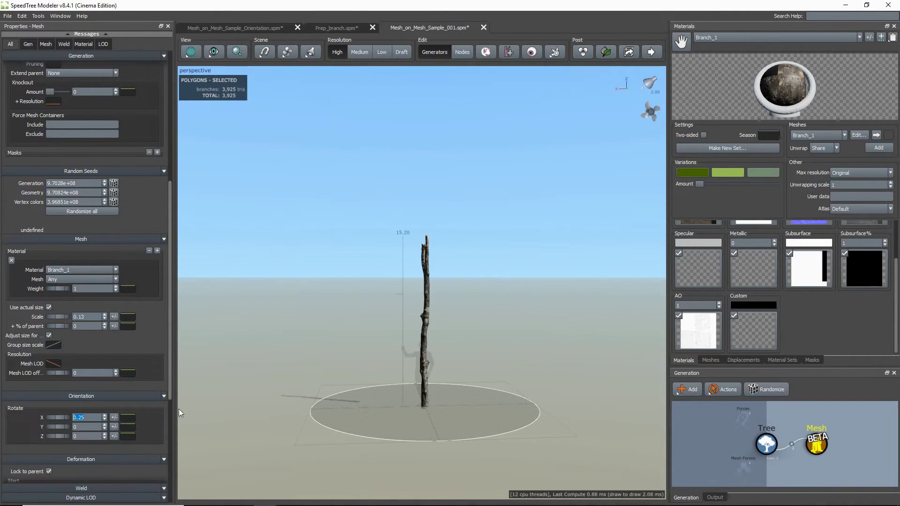
pyautogui.moveTo(289, 420); pyautogui.dragTo(350, 394)
pyautogui.scroll(3, 356, 390)
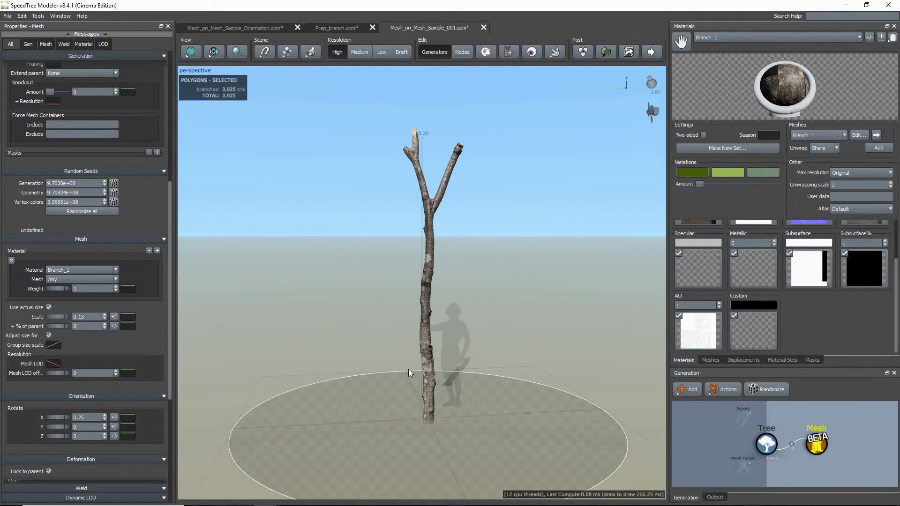
# Add the Procedural Branch Off Mesh photogrammetry geometry to the trunk's Mesh generator.
pyautogui.rightClick(816, 444)
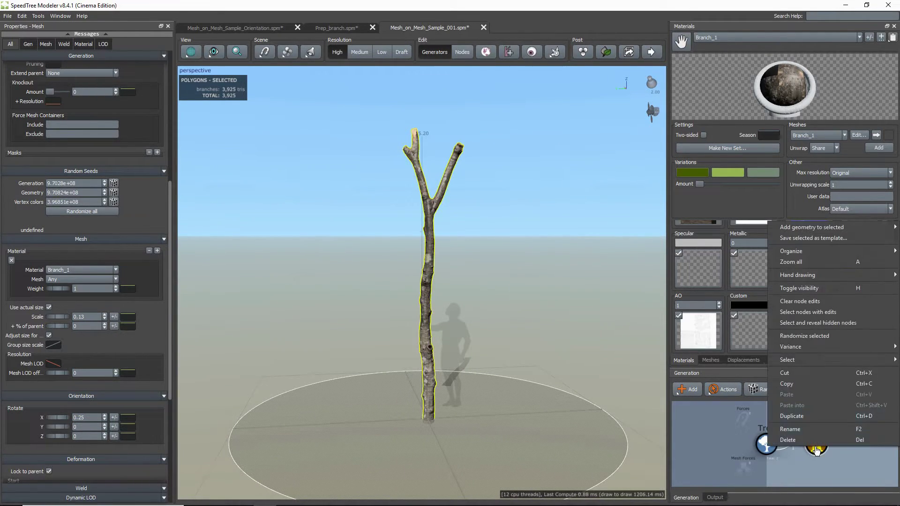
pyautogui.moveTo(816, 227)
pyautogui.moveTo(731, 379)
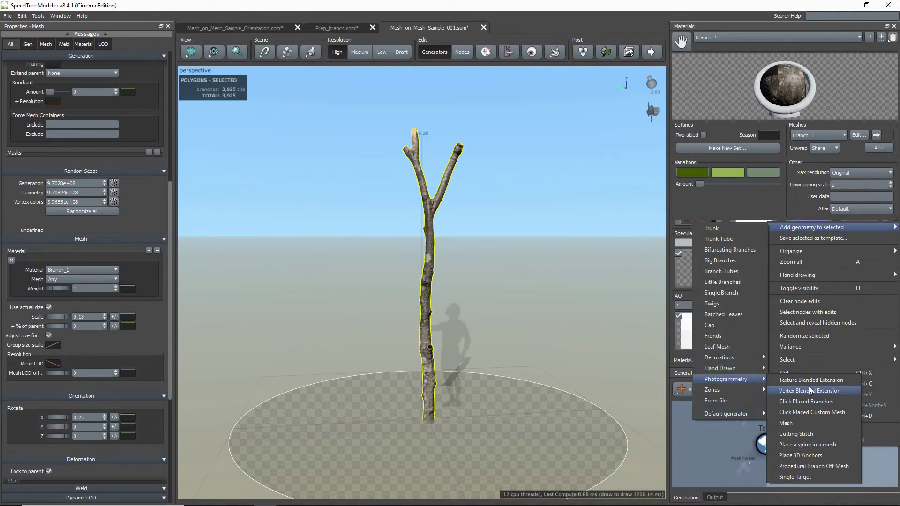
pyautogui.click(834, 467)
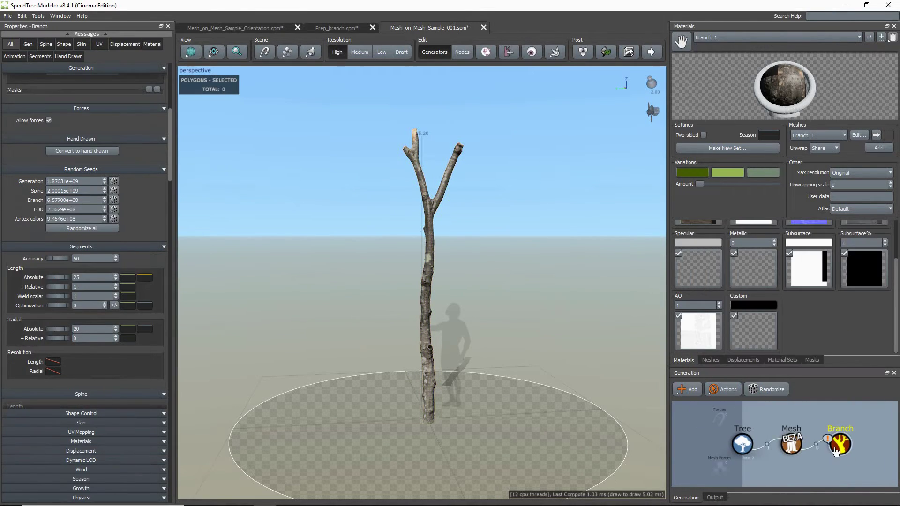
# Set the Branch generator's skin type to Spine only and its Last boundary to 1, and check its welding settings.
pyautogui.click(98, 424)
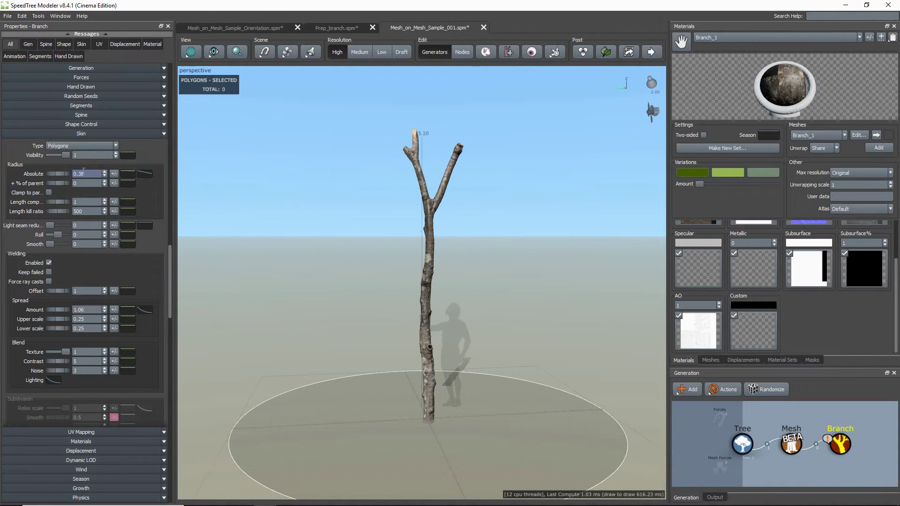
pyautogui.click(79, 146)
pyautogui.click(80, 170)
pyautogui.click(82, 146)
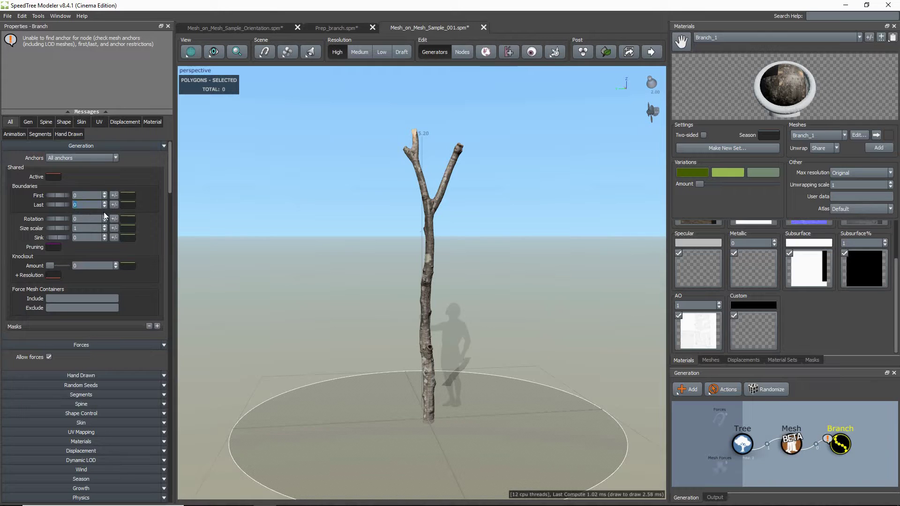
pyautogui.write('1')
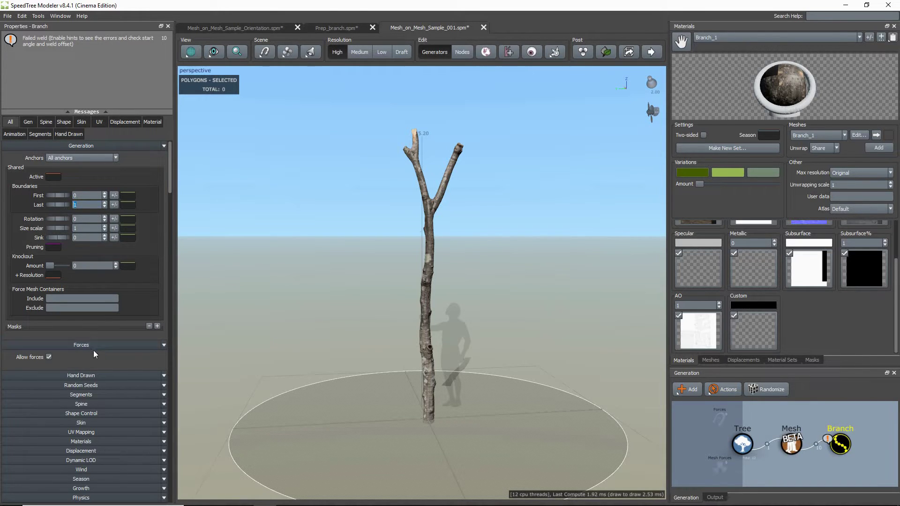
pyautogui.click(93, 422)
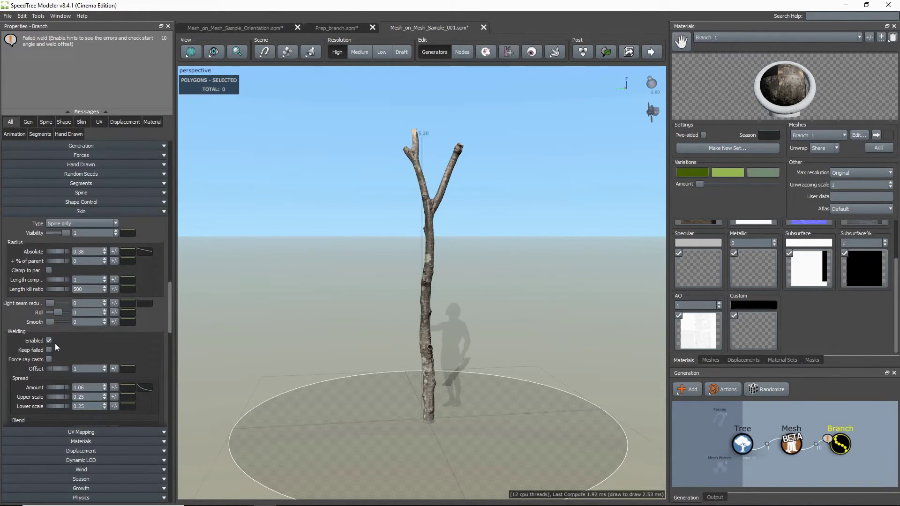
pyautogui.click(856, 468)
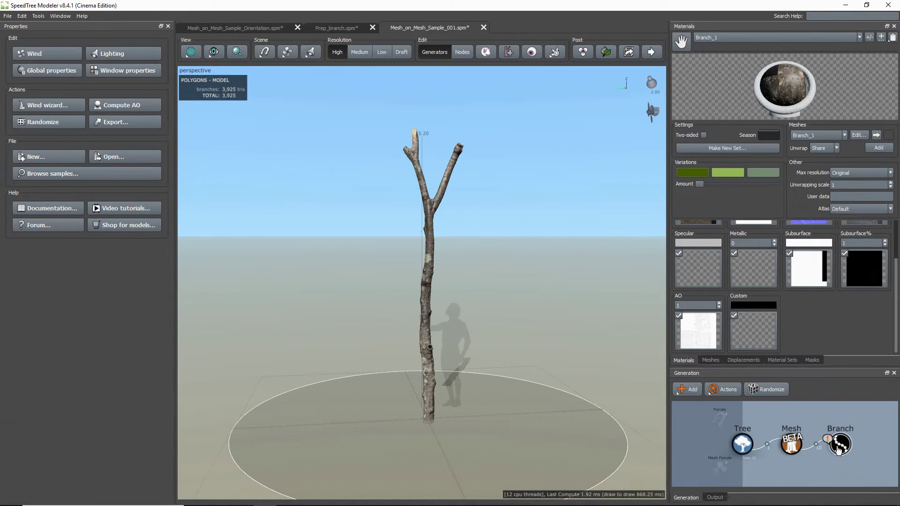
# Add a Mesh generator to the Branch generator and assign the Branch_1 material to it.
pyautogui.click(838, 449)
pyautogui.rightClick(838, 448)
pyautogui.moveTo(810, 227)
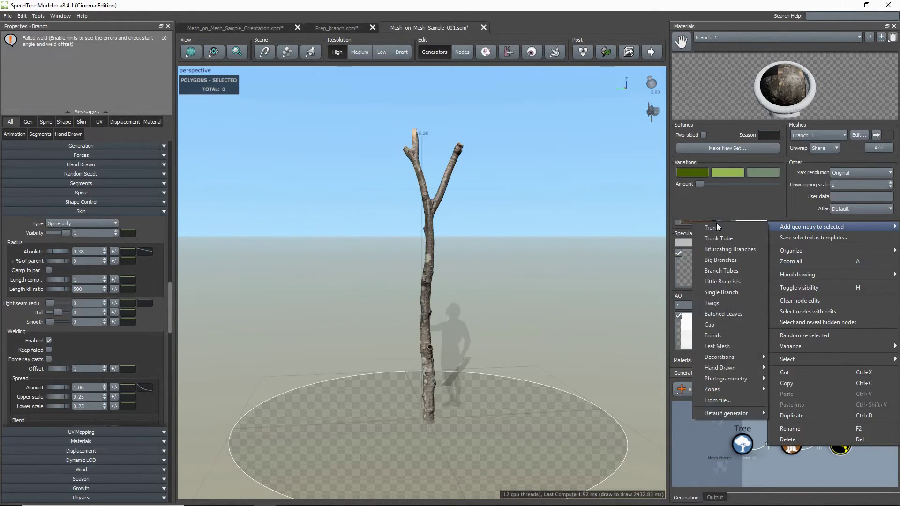
pyautogui.moveTo(727, 378)
pyautogui.click(825, 438)
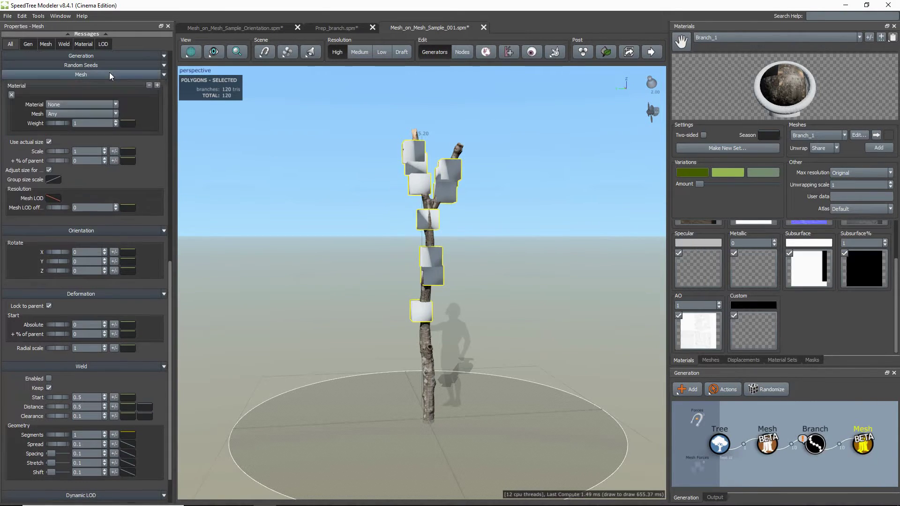
pyautogui.click(59, 114)
pyautogui.click(61, 124)
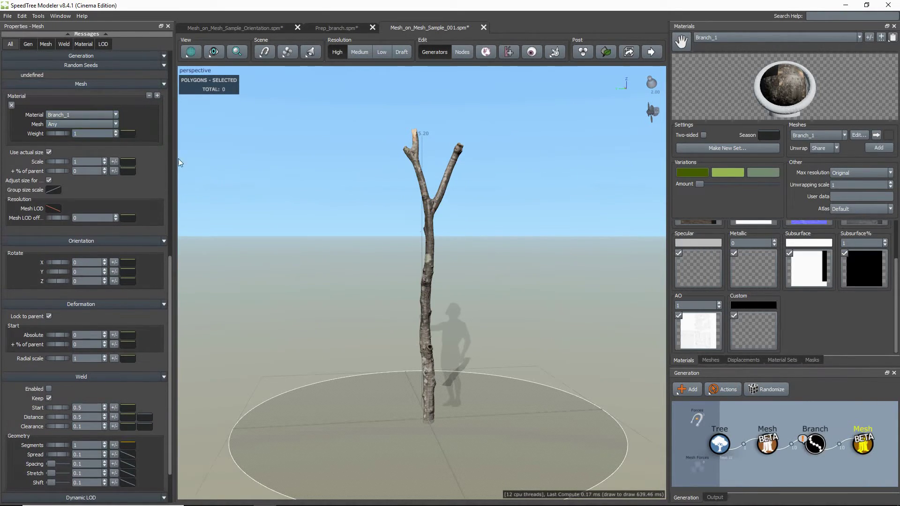
# Turn on Keep failed in the Branch generator's skin welding settings.
pyautogui.scroll(1, 139, 136)
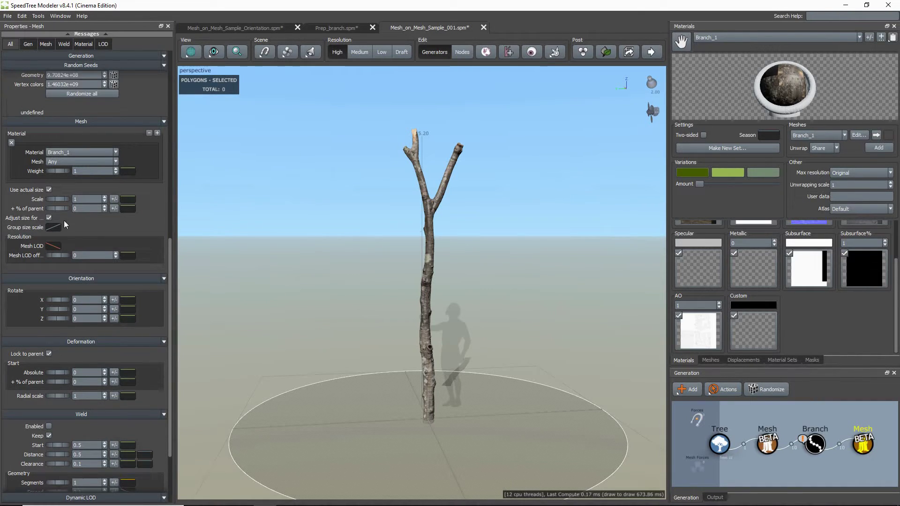
pyautogui.scroll(-3, 57, 244)
pyautogui.click(814, 443)
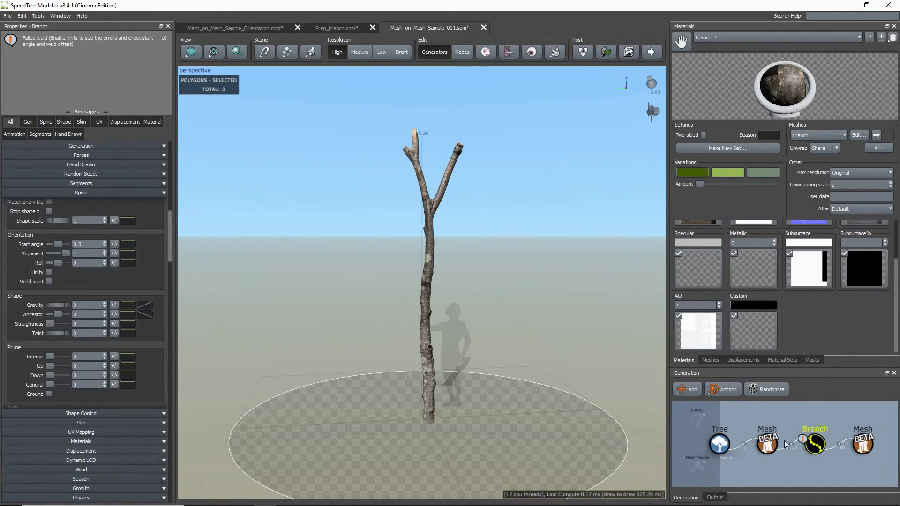
pyautogui.click(93, 424)
pyautogui.click(48, 350)
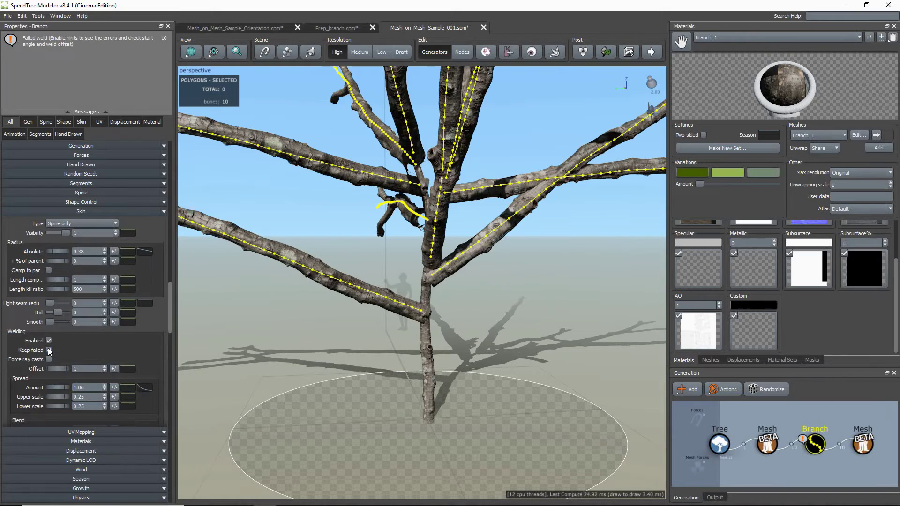
# Set the Branch generator's absolute spine length to 8 and inspect the branches around the trunk.
pyautogui.click(81, 193)
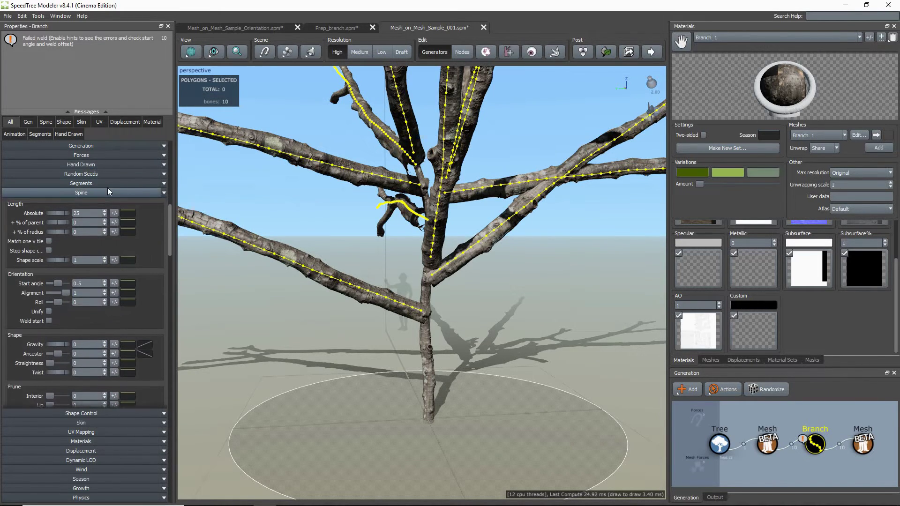
pyautogui.write('8')
pyautogui.press('Return')
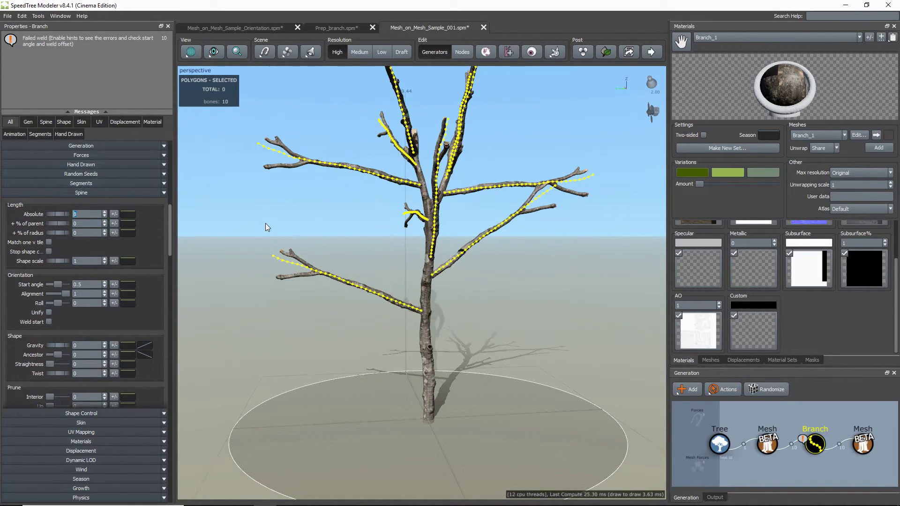
pyautogui.moveTo(347, 213); pyautogui.dragTo(527, 273)
pyautogui.click(531, 348)
pyautogui.scroll(5, 530, 347)
pyautogui.moveTo(531, 347)
pyautogui.mouseDown()
pyautogui.moveTo(462, 348)
pyautogui.moveTo(516, 356)
pyautogui.mouseUp()
# Enable welding on the branches' Mesh generator and compare the result with Keep off and on again.
pyautogui.click(859, 449)
pyautogui.click(49, 372)
pyautogui.moveTo(450, 263); pyautogui.dragTo(511, 279)
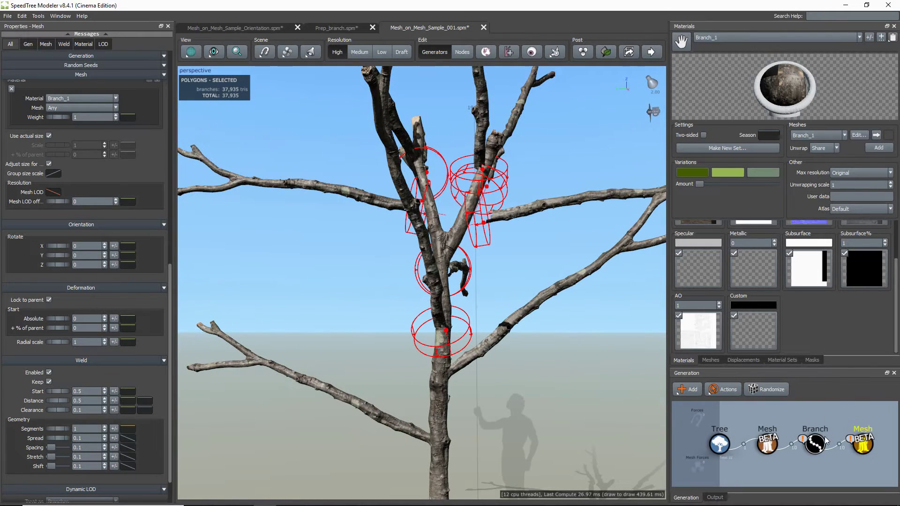
pyautogui.click(50, 382)
pyautogui.click(49, 382)
pyautogui.scroll(-5, 376, 403)
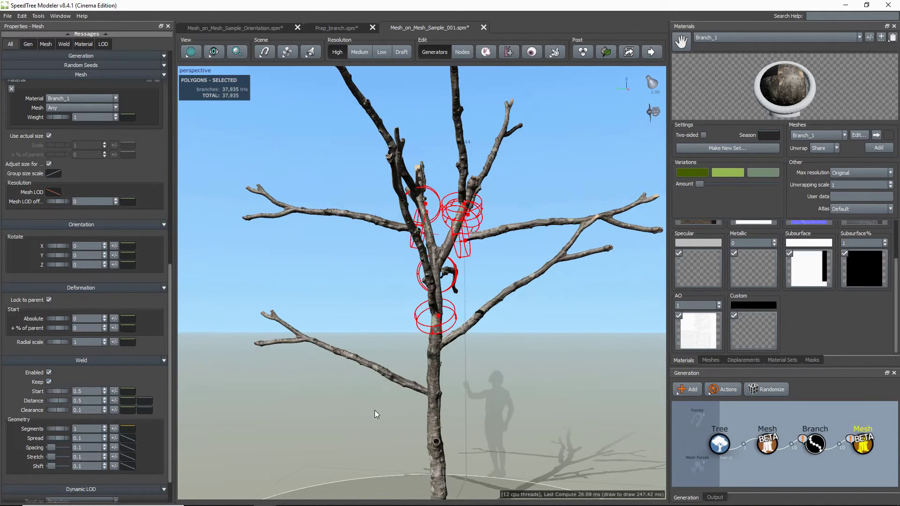
pyautogui.scroll(-1, 387, 413)
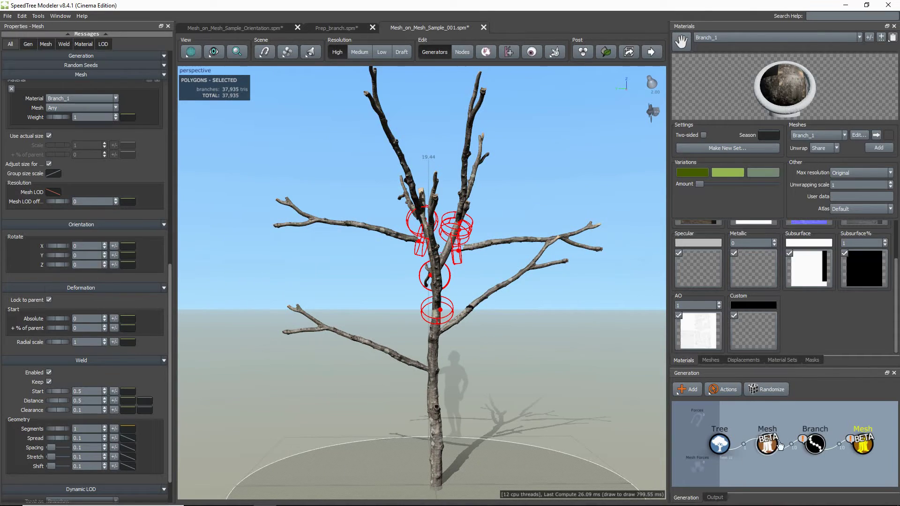
# Lower the end point of the Branch generator's absolute length parent curve to about 7.2.
pyautogui.click(815, 443)
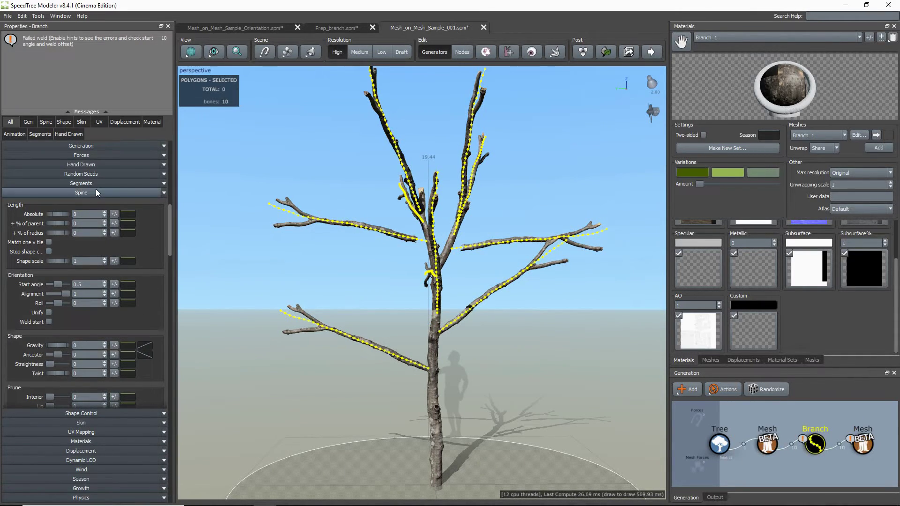
pyautogui.click(127, 215)
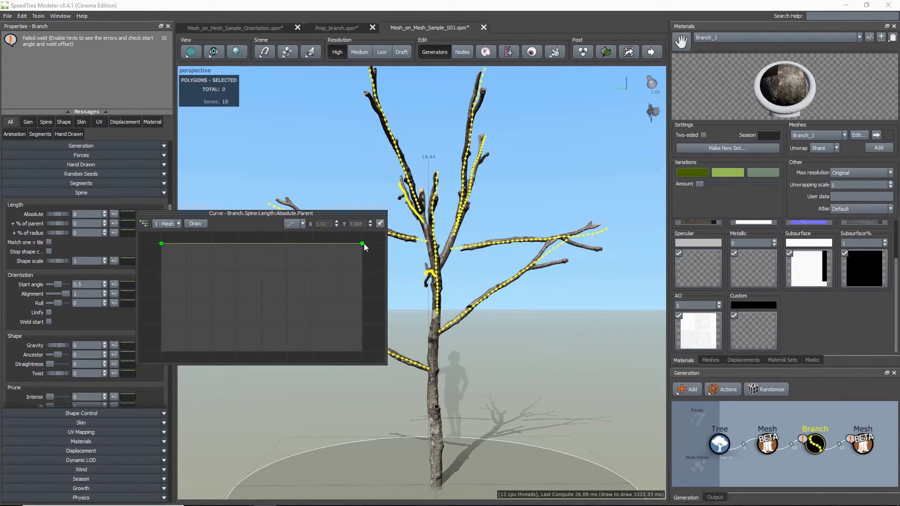
pyautogui.moveTo(364, 243); pyautogui.dragTo(364, 254)
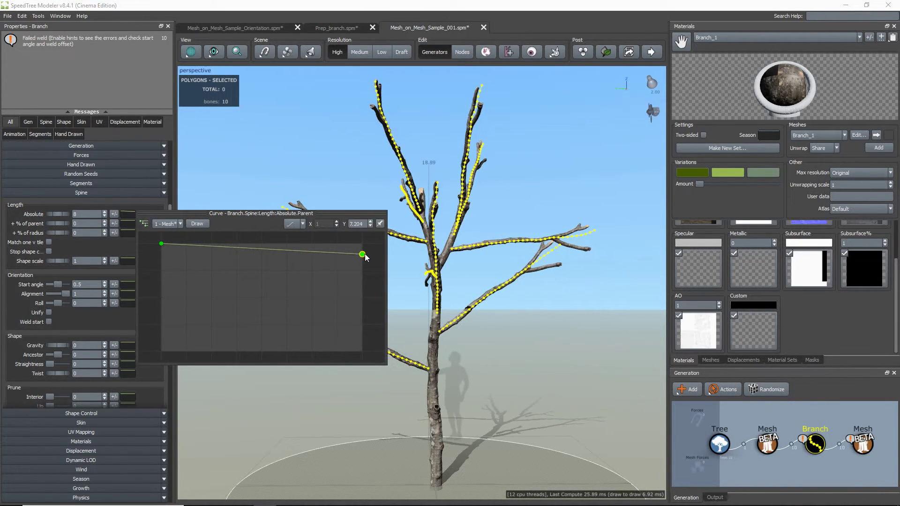
pyautogui.scroll(-1, 365, 255)
pyautogui.moveTo(434, 295); pyautogui.dragTo(498, 325)
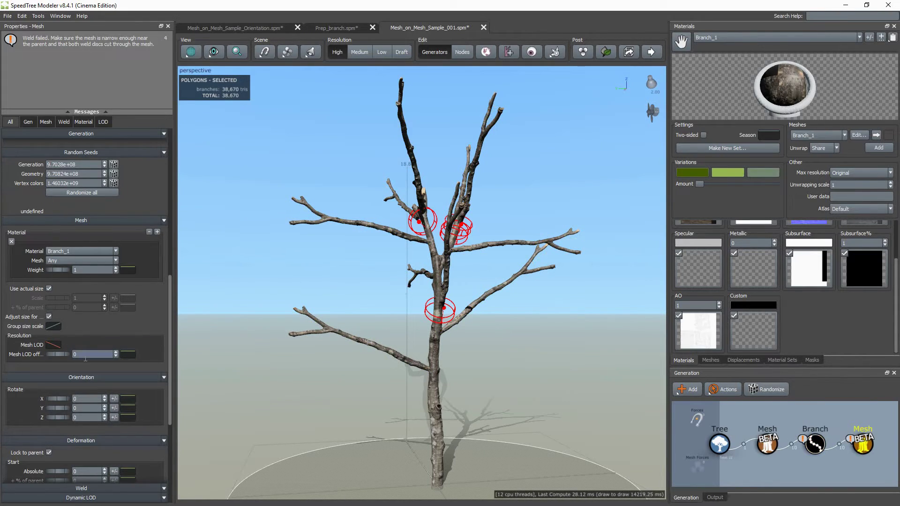
# Set the branch mesh's deformation radial scale to 0.96 and slightly adjust the end of its parent curve.
pyautogui.scroll(-4, 89, 367)
pyautogui.moveTo(57, 418); pyautogui.dragTo(57, 422)
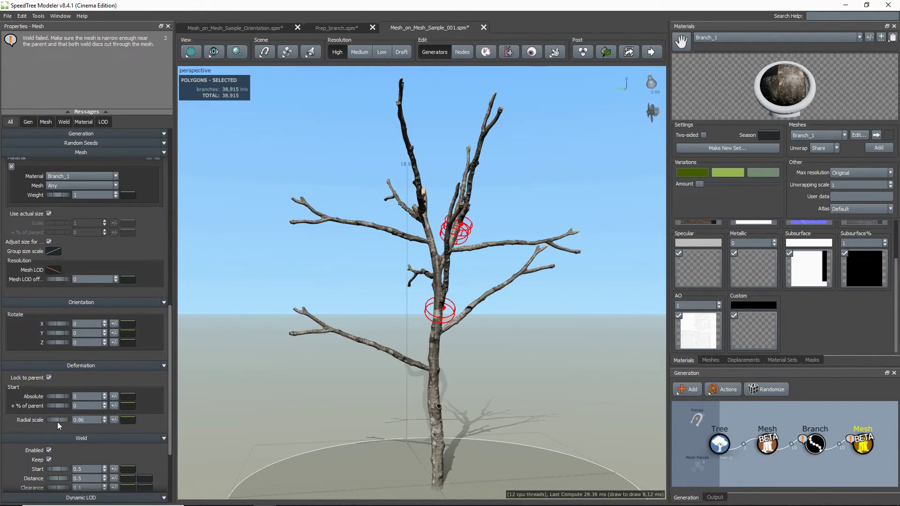
pyautogui.click(127, 420)
pyautogui.click(168, 354)
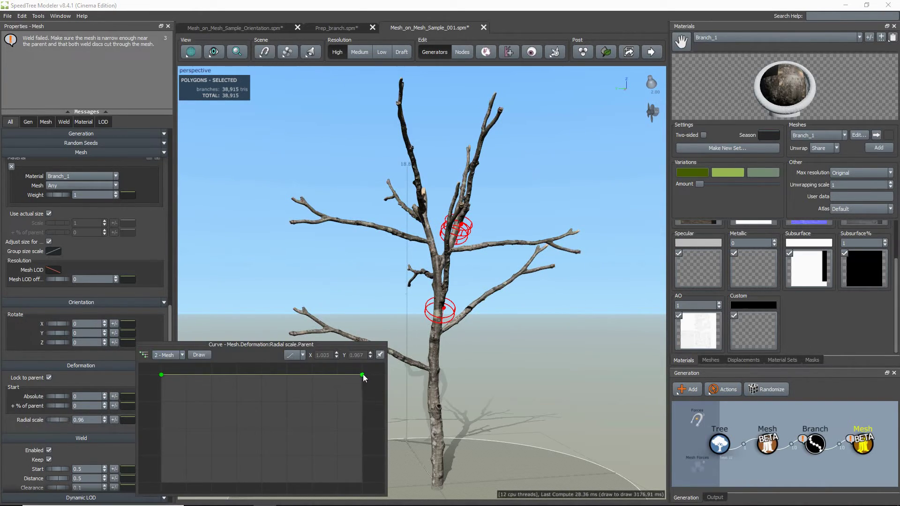
pyautogui.moveTo(363, 379); pyautogui.dragTo(363, 377)
pyautogui.click(493, 389)
pyautogui.moveTo(493, 389)
pyautogui.mouseDown()
pyautogui.moveTo(473, 392)
pyautogui.moveTo(493, 384)
pyautogui.moveTo(486, 390)
pyautogui.mouseUp()
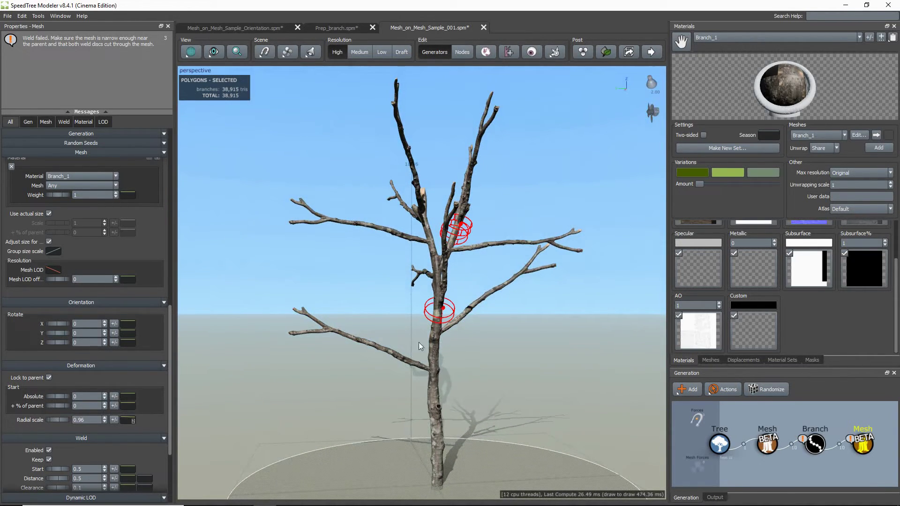
# Set the branch mesh's weld distance to 0.61 and slightly lower the end of its parent curve.
pyautogui.scroll(-3, 113, 435)
pyautogui.scroll(3, 215, 425)
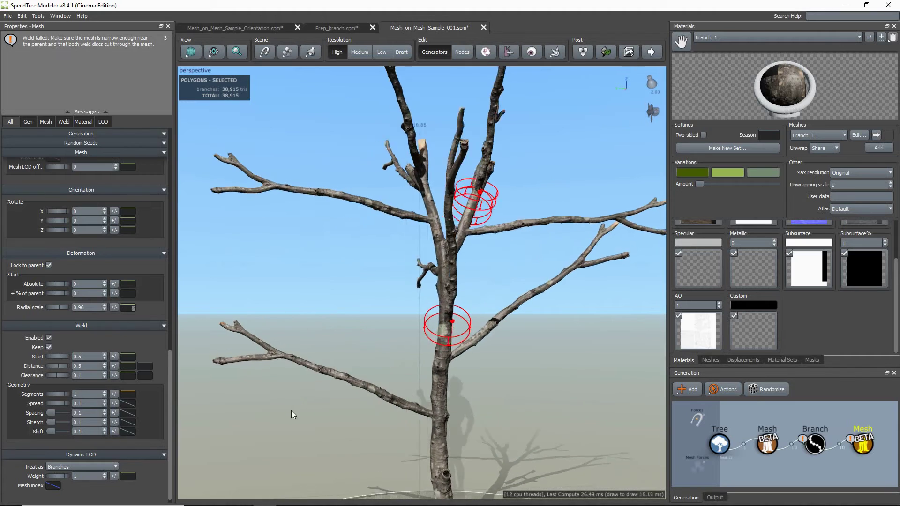
pyautogui.moveTo(289, 411); pyautogui.dragTo(255, 401)
pyautogui.moveTo(52, 367); pyautogui.dragTo(60, 366)
pyautogui.moveTo(261, 333); pyautogui.dragTo(286, 341)
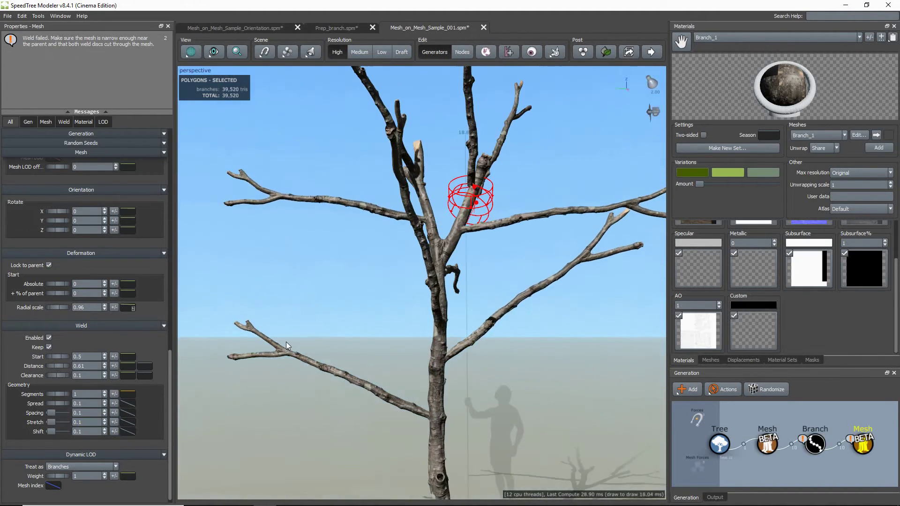
pyautogui.click(133, 368)
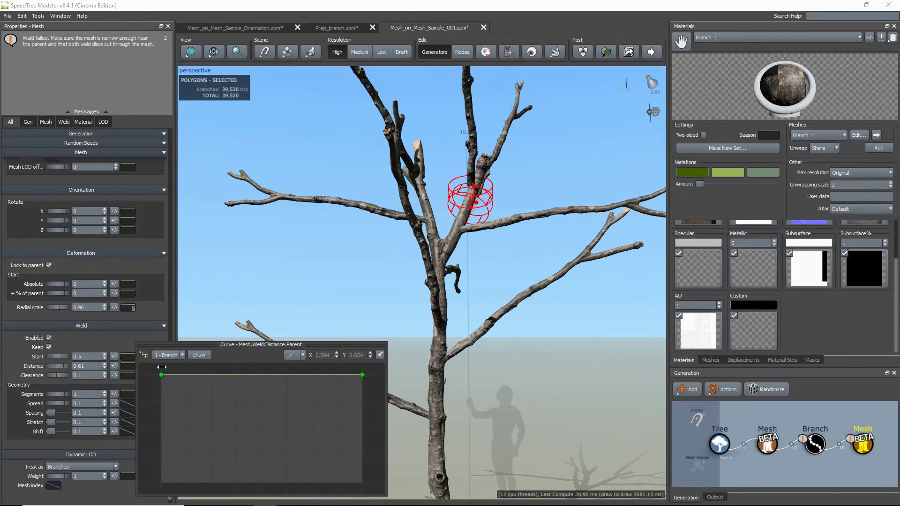
pyautogui.moveTo(363, 375)
pyautogui.mouseDown()
pyautogui.moveTo(362, 394)
pyautogui.moveTo(363, 383)
pyautogui.mouseUp()
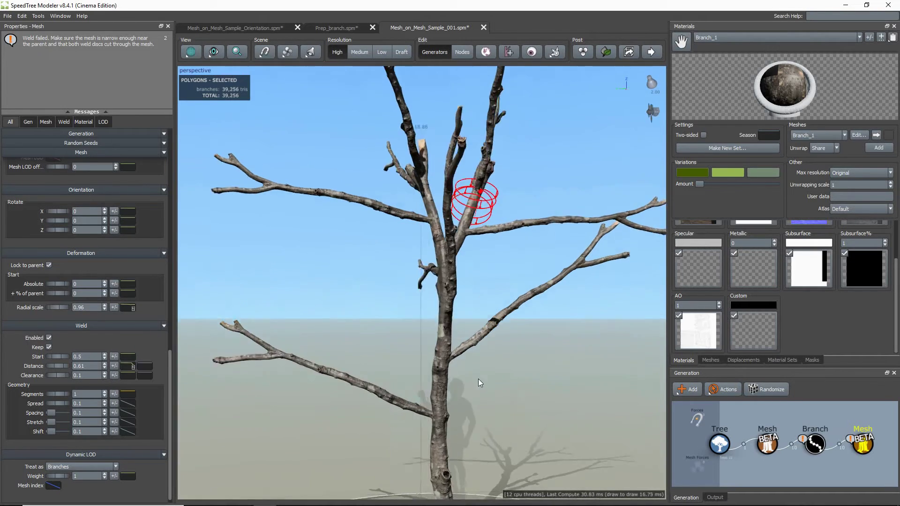
pyautogui.moveTo(479, 379); pyautogui.dragTo(431, 344)
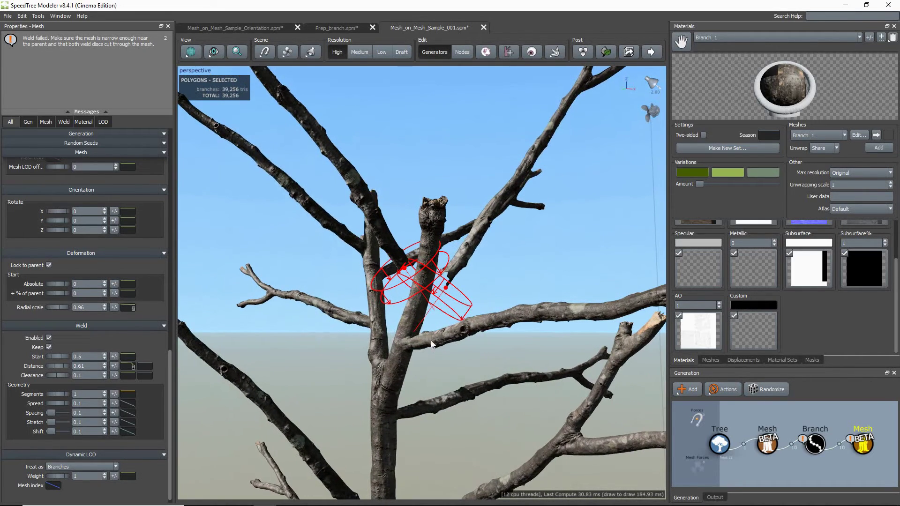
# Switch to node editing and set the spine start angle of a failed-weld branch in the upper crown to 0.03.
pyautogui.click(816, 446)
pyautogui.click(463, 52)
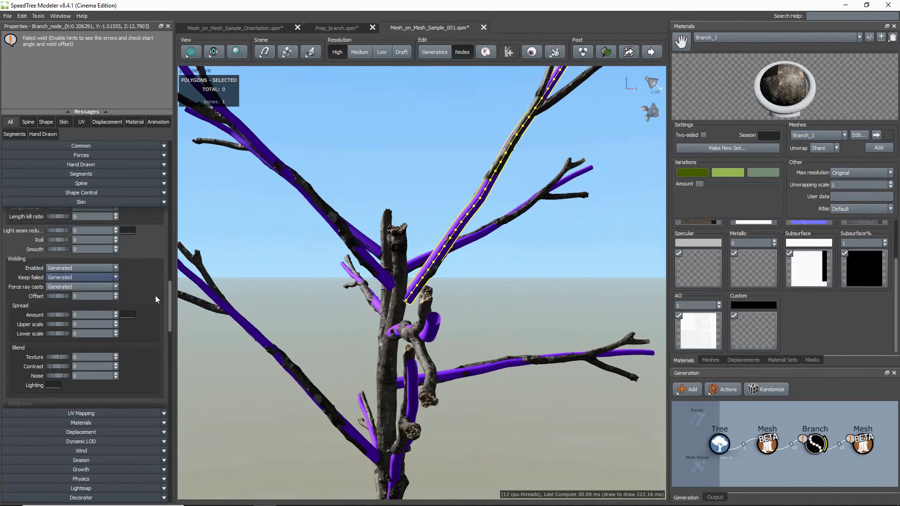
pyautogui.click(81, 184)
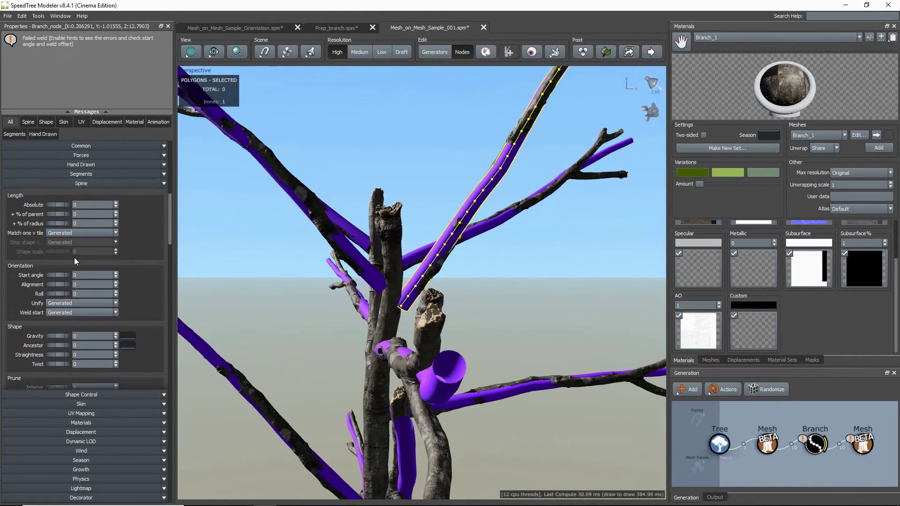
pyautogui.moveTo(58, 275); pyautogui.dragTo(61, 276)
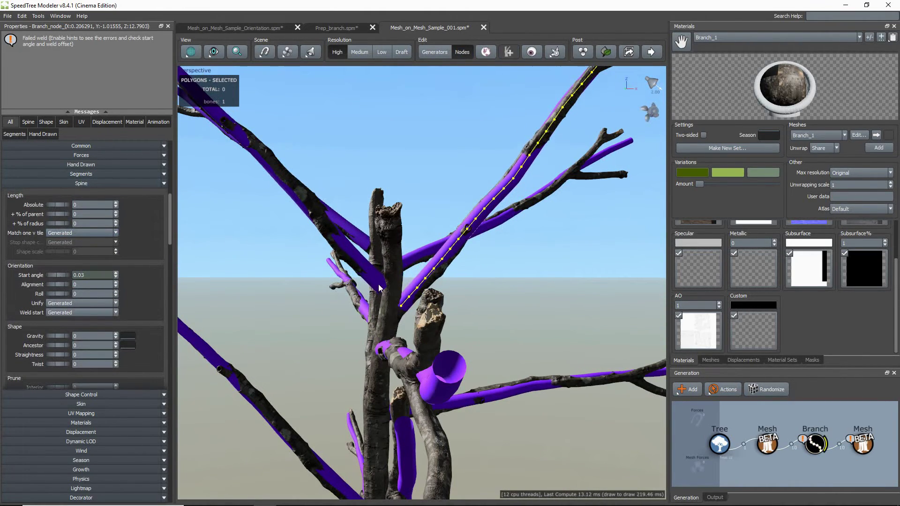
pyautogui.moveTo(378, 285); pyautogui.dragTo(388, 252)
# Increase the start angle of another upper branch node, then return to generator editing and deselect everything.
pyautogui.click(348, 211)
pyautogui.click(353, 242)
pyautogui.moveTo(59, 275); pyautogui.dragTo(64, 276)
pyautogui.scroll(-2, 249, 334)
pyautogui.scroll(-5, 294, 341)
pyautogui.moveTo(294, 341); pyautogui.dragTo(392, 356)
pyautogui.click(436, 50)
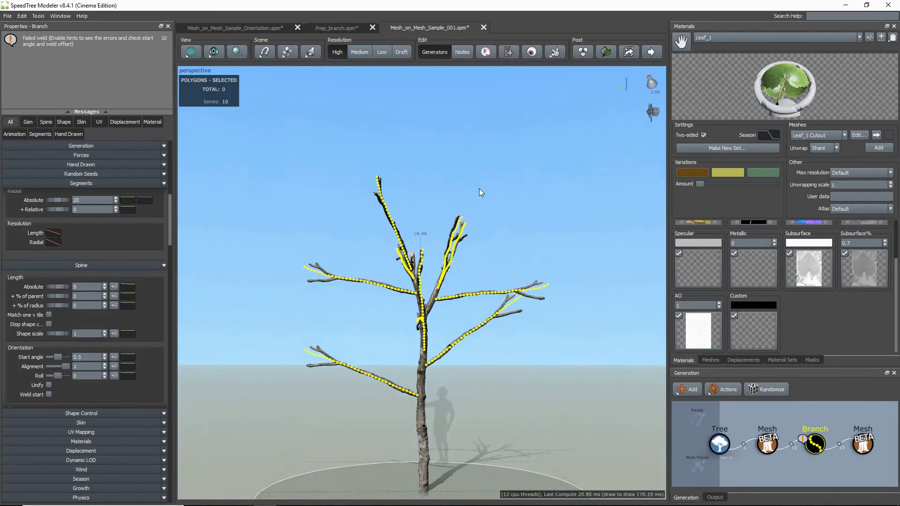
pyautogui.click(479, 189)
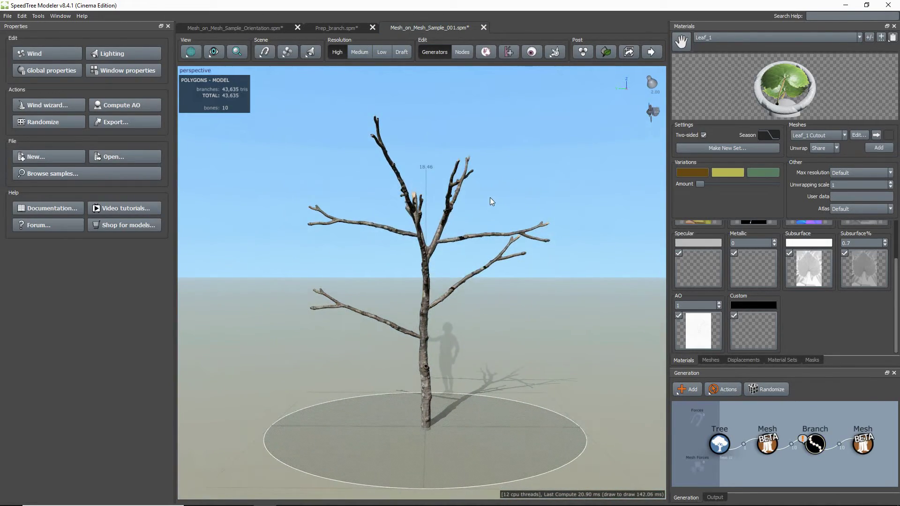
pyautogui.moveTo(490, 198)
pyautogui.mouseDown()
pyautogui.moveTo(433, 209)
pyautogui.moveTo(488, 198)
pyautogui.mouseUp()
pyautogui.scroll(2, 489, 202)
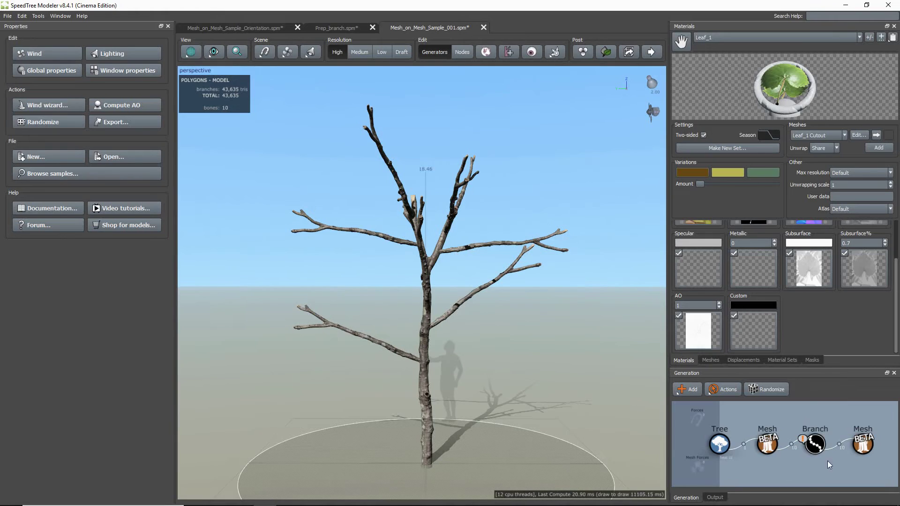
# Try different spine length and roll values on the Branch generator, restoring them to 8 and 0.
pyautogui.click(814, 443)
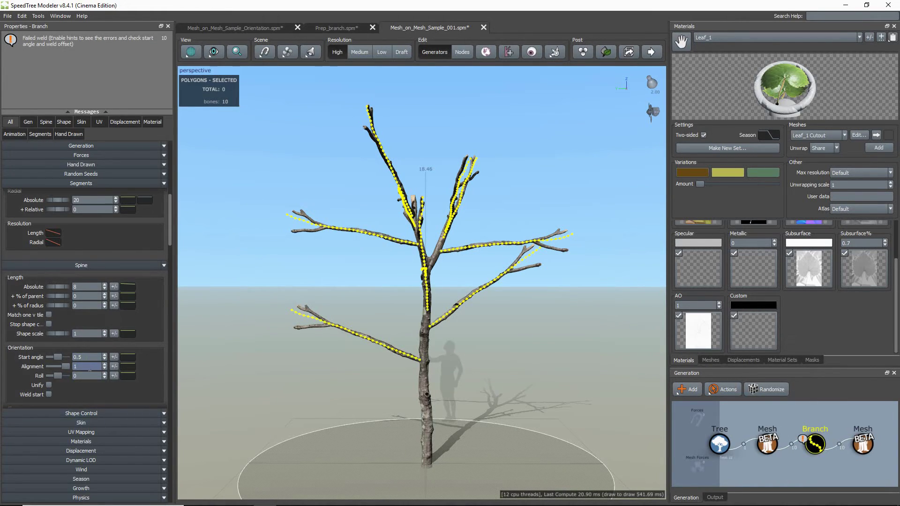
pyautogui.moveTo(54, 286); pyautogui.dragTo(1, 259)
pyautogui.write('8')
pyautogui.press('Return')
pyautogui.scroll(-3, 79, 293)
pyautogui.moveTo(57, 260); pyautogui.dragTo(24, 254)
pyautogui.write('0')
pyautogui.press('Return')
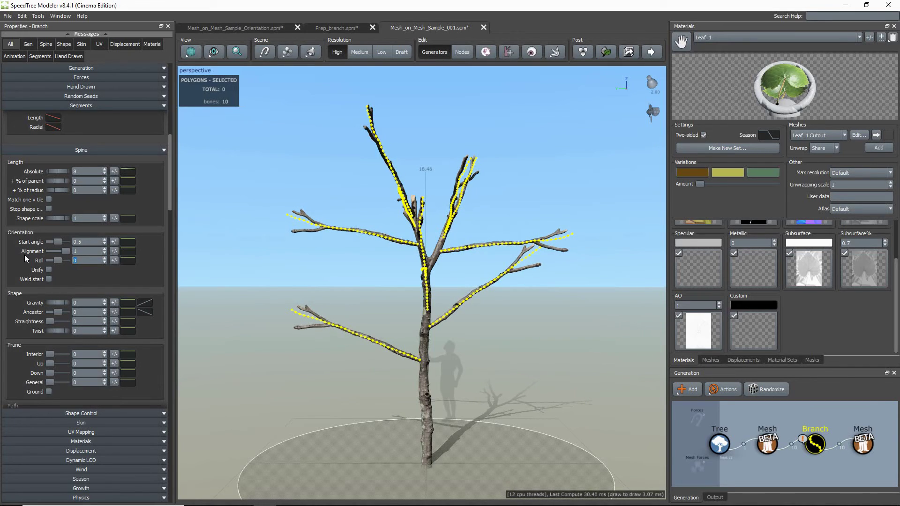
# Change the Branch generator's gravity so the branches curve upward, and adjust its Late noise amount.
pyautogui.moveTo(55, 302); pyautogui.dragTo(48, 293)
pyautogui.scroll(-3, 77, 336)
pyautogui.scroll(-12, 77, 336)
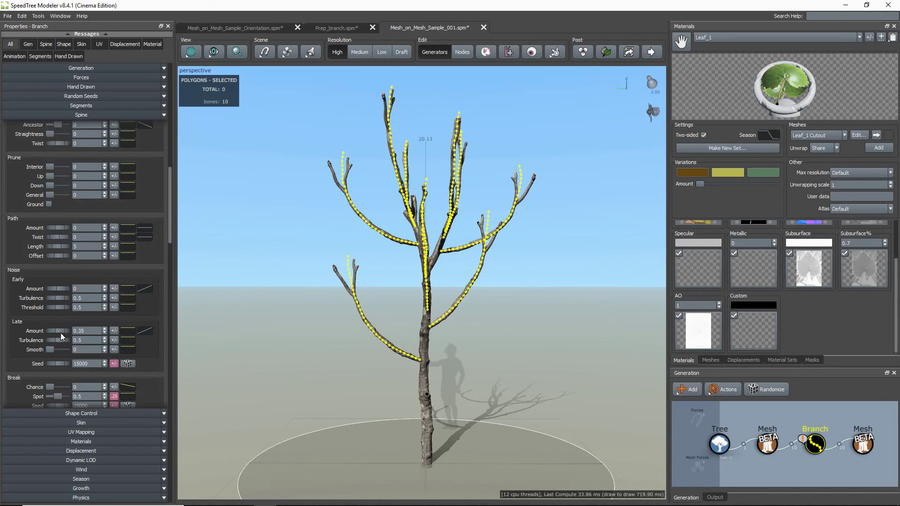
pyautogui.moveTo(61, 333)
pyautogui.mouseDown()
pyautogui.moveTo(140, 331)
pyautogui.moveTo(46, 336)
pyautogui.mouseUp()
pyautogui.click(284, 338)
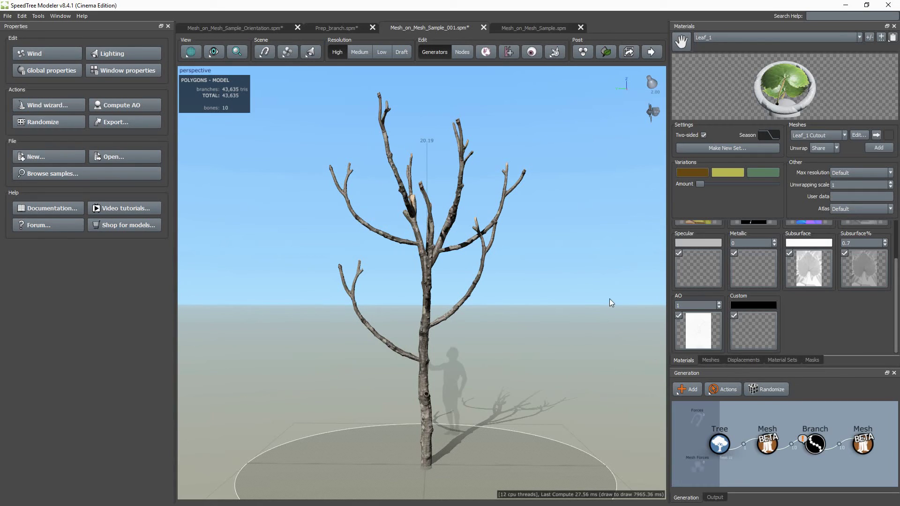
# Switch to Mesh_on_Mesh_Sample.spm and show its hidden second- and third-level Placement and Mesh generators.
pyautogui.click(556, 25)
pyautogui.scroll(5, 405, 338)
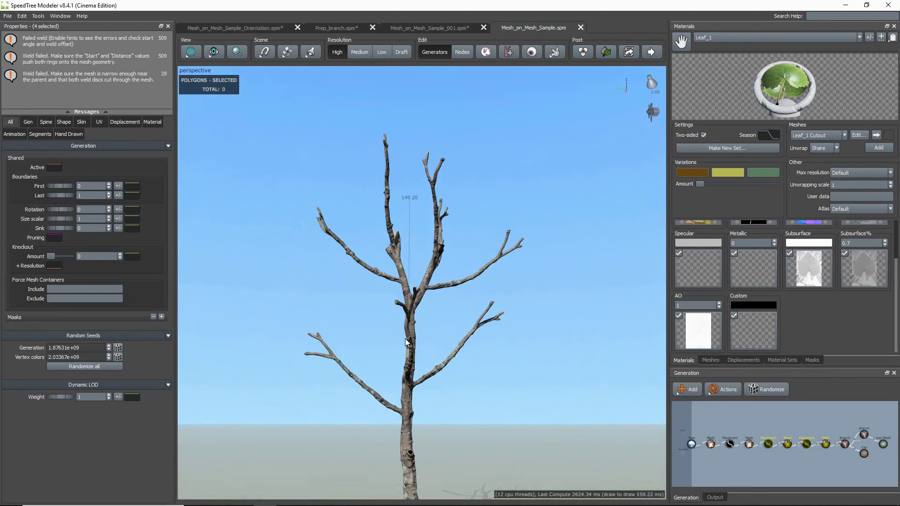
pyautogui.moveTo(763, 429); pyautogui.dragTo(793, 445)
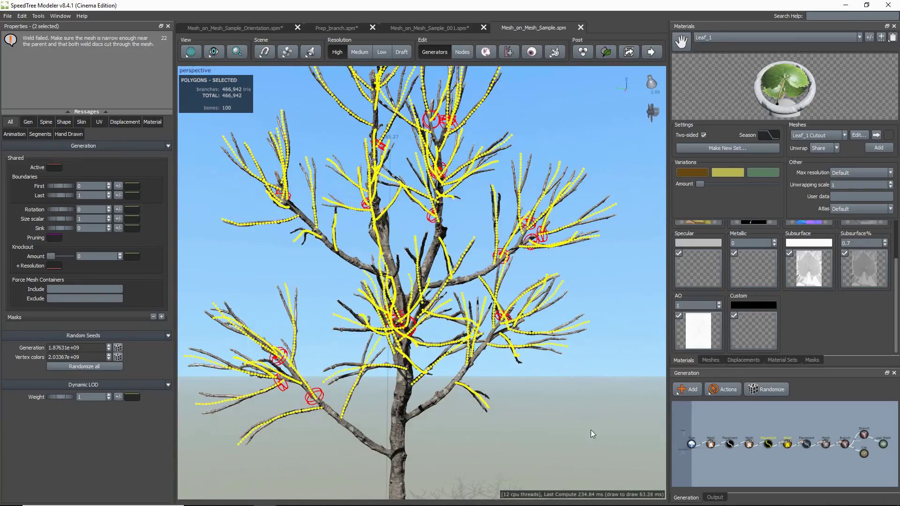
pyautogui.click(558, 440)
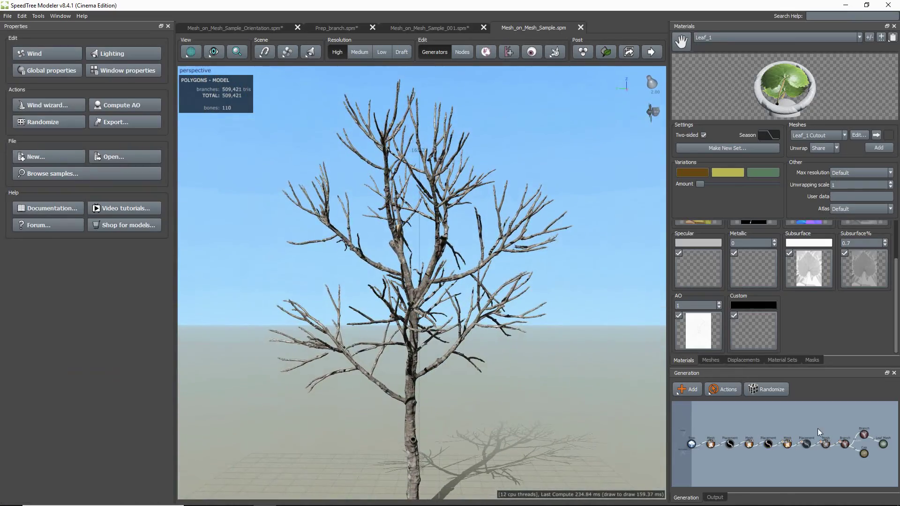
pyautogui.moveTo(830, 448); pyautogui.dragTo(830, 448)
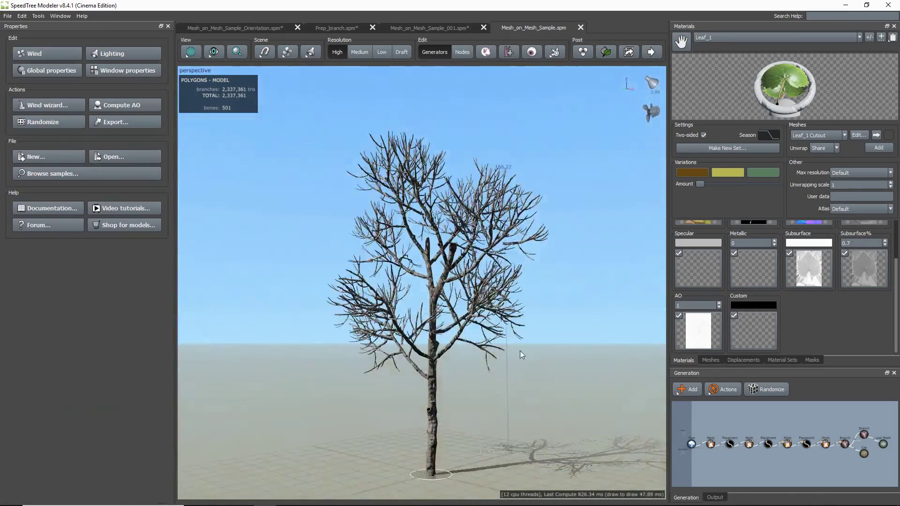
# Show the sample tree's twig Branch generators and its Leaf Mesh generator, and view the complete tree.
pyautogui.click(844, 444)
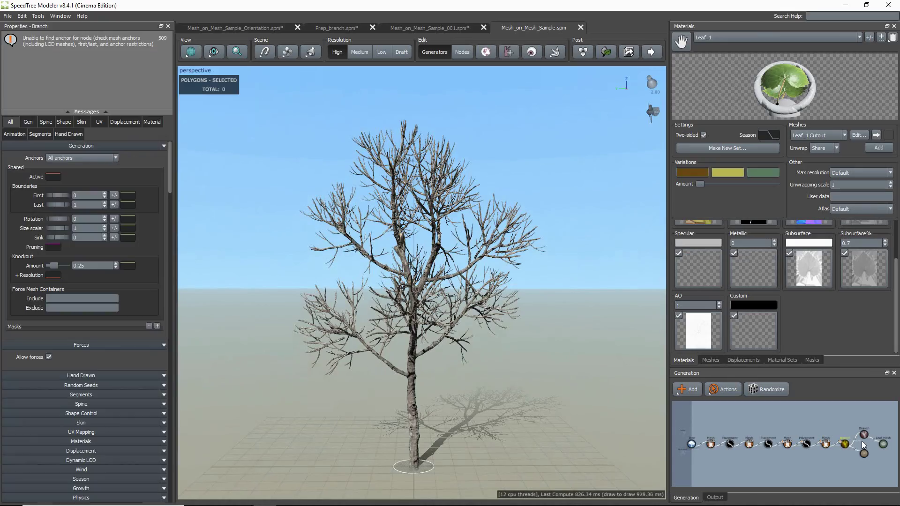
pyautogui.click(864, 435)
pyautogui.scroll(3, 592, 373)
pyautogui.click(883, 444)
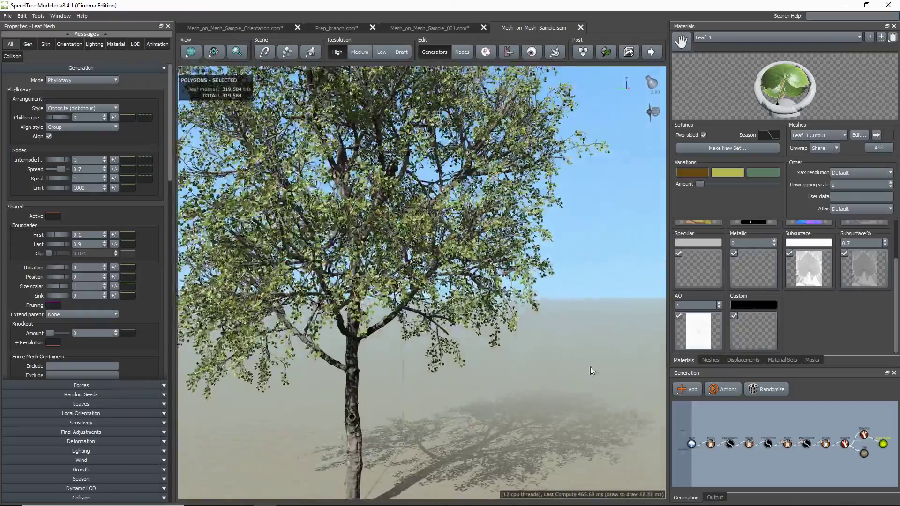
pyautogui.moveTo(589, 367); pyautogui.dragTo(477, 387)
pyautogui.scroll(-3, 540, 400)
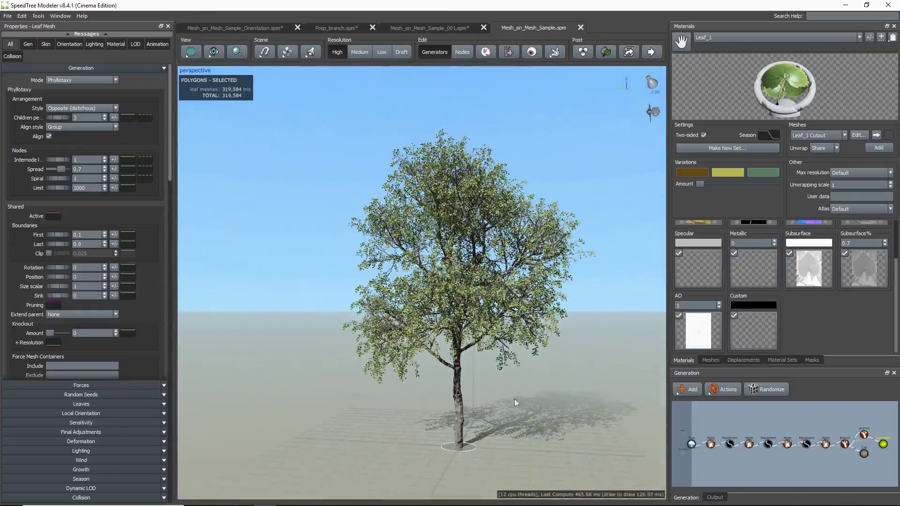